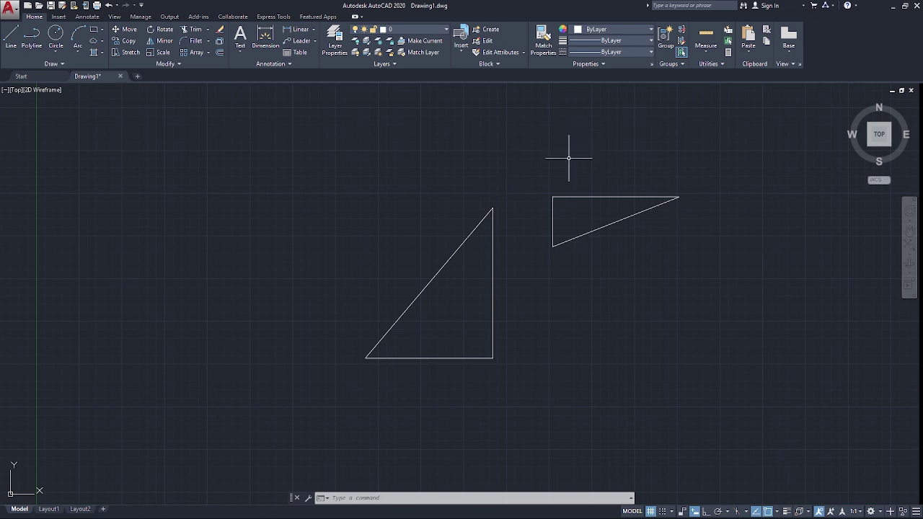
left_click(177, 63)
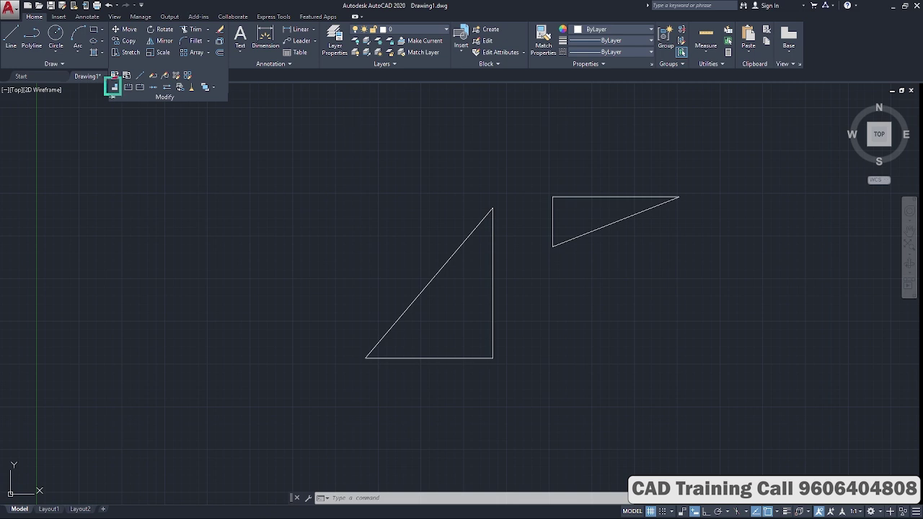
key("Escape")
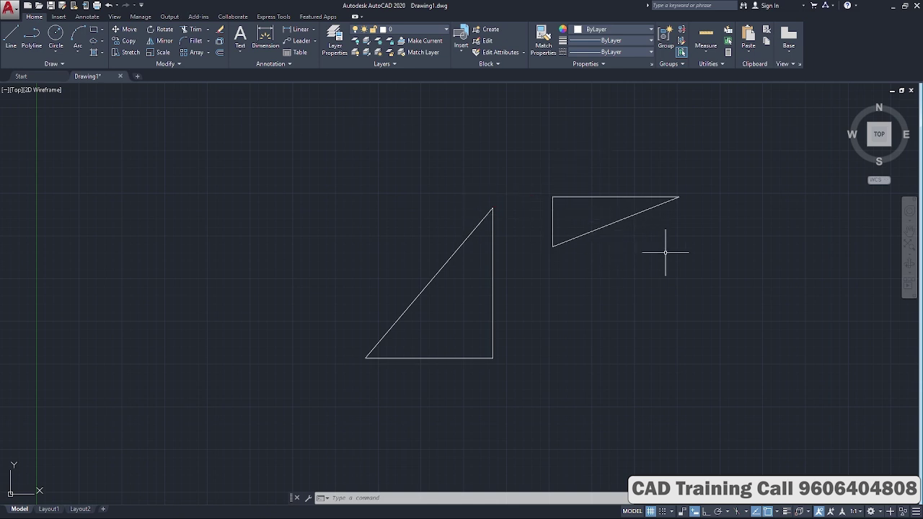
left_click(163, 66)
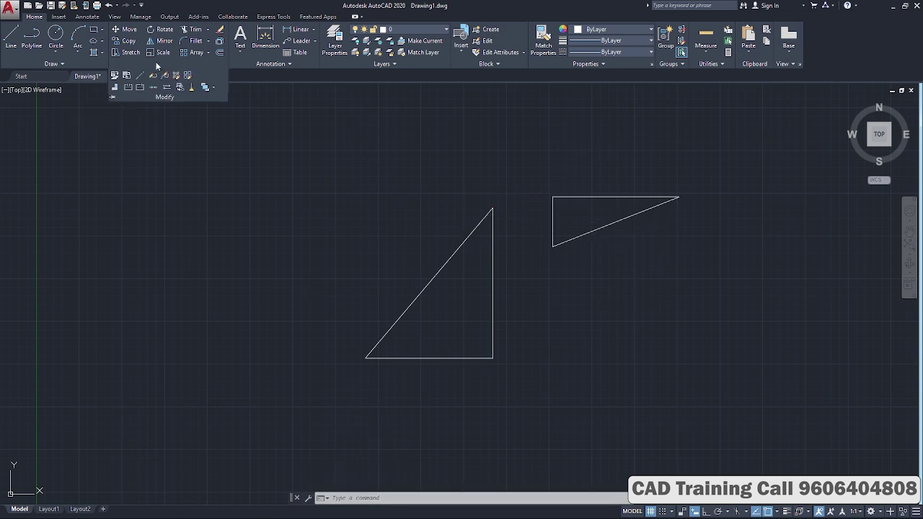
left_click(114, 88)
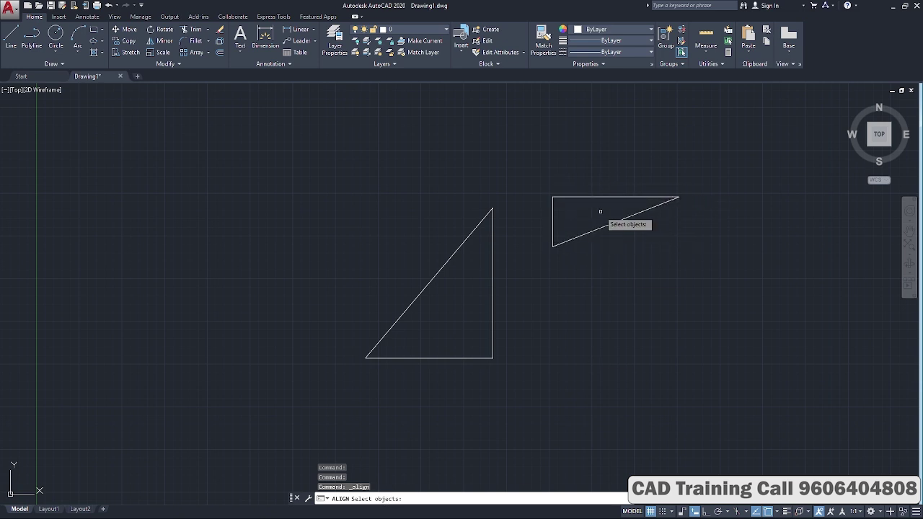
left_click(697, 172)
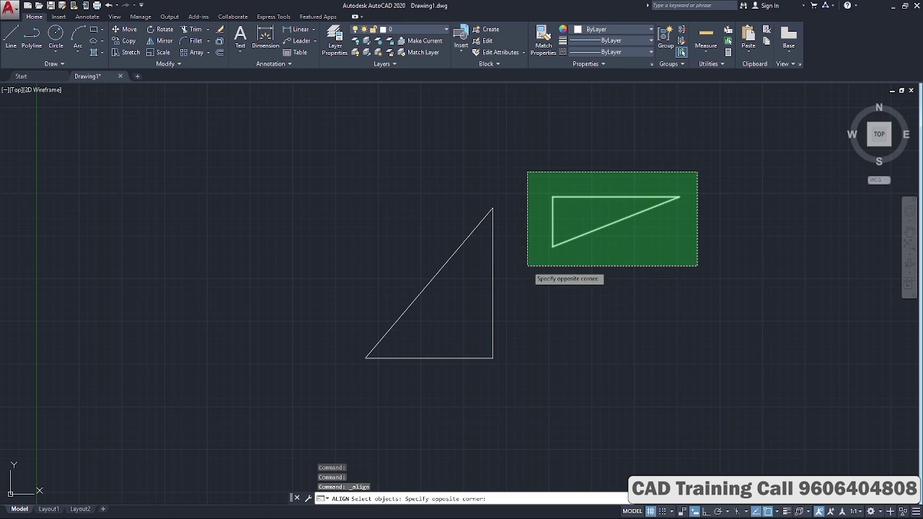
left_click(526, 263)
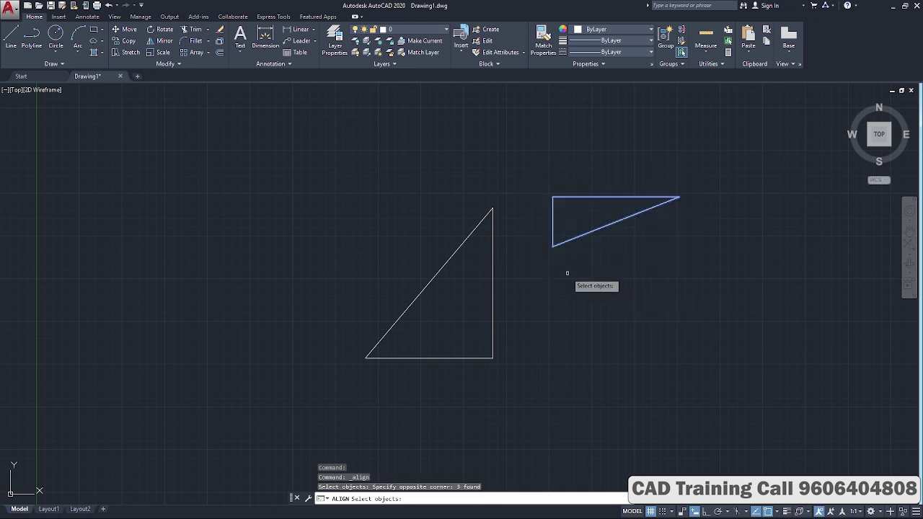
key("Return")
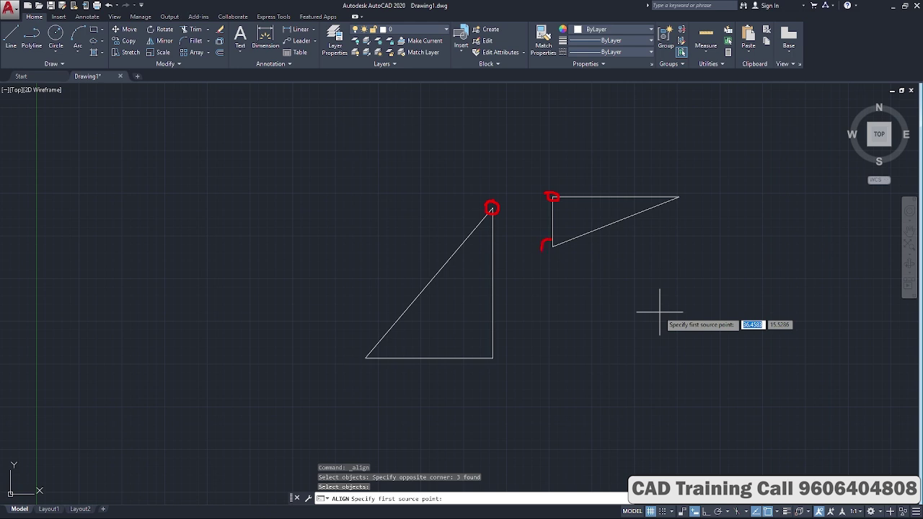
mouse_move(538, 249)
left_mouse_down()
mouse_move(502, 243)
mouse_move(454, 253)
left_mouse_up()
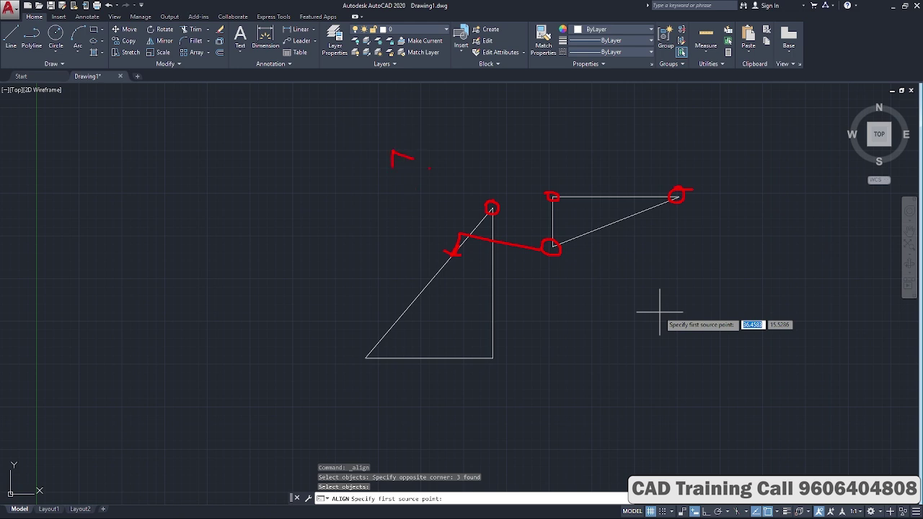
mouse_move(488, 208)
left_mouse_down()
mouse_move(405, 169)
mouse_move(453, 252)
left_mouse_up()
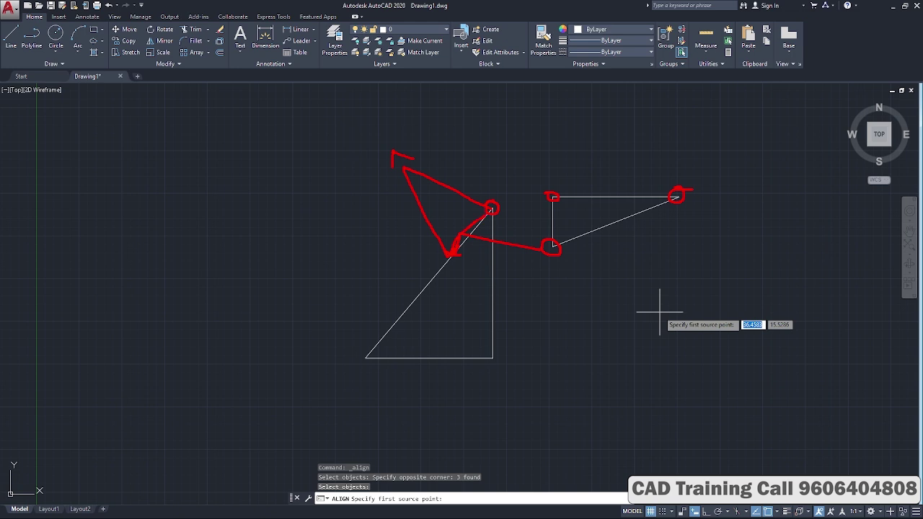
key("Escape")
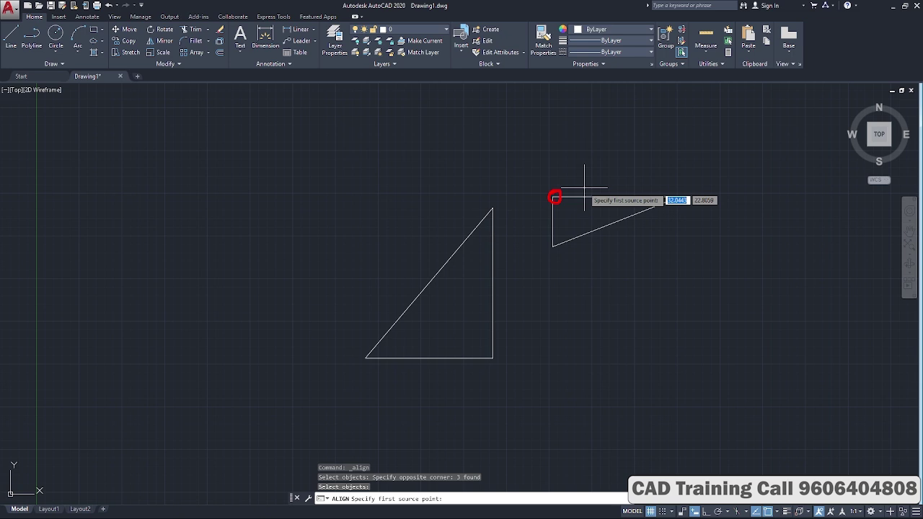
left_click_drag(550, 193, 515, 193)
left_click_drag(541, 247, 452, 245)
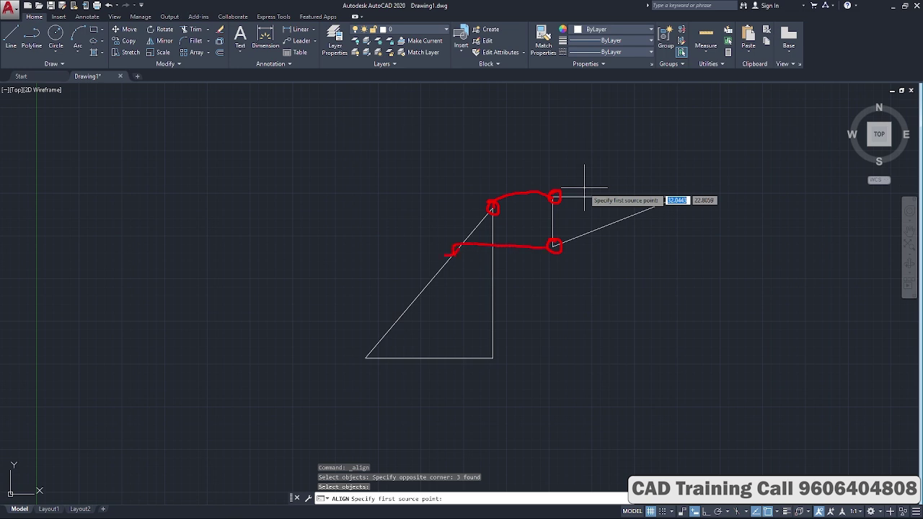
key("Escape")
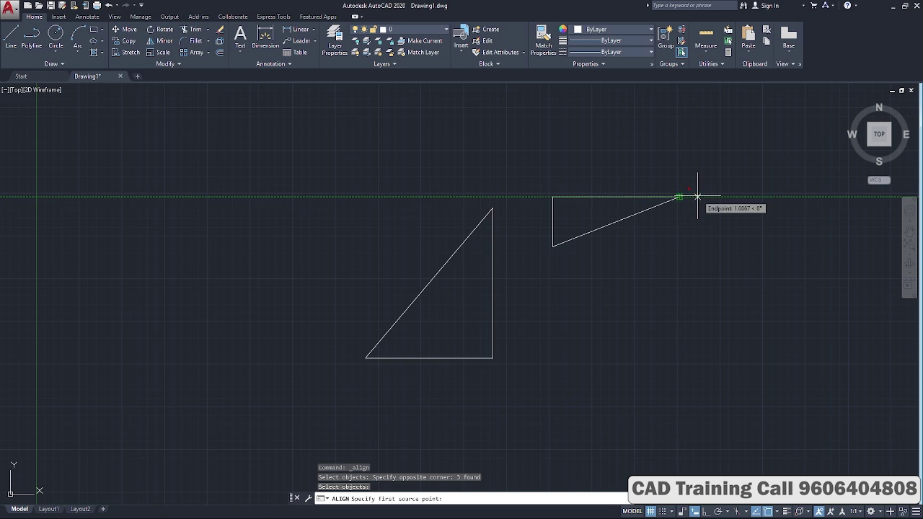
left_click_drag(687, 188, 683, 207)
mouse_move(681, 189)
left_mouse_down()
mouse_move(464, 156)
mouse_move(414, 173)
mouse_move(445, 180)
left_mouse_up()
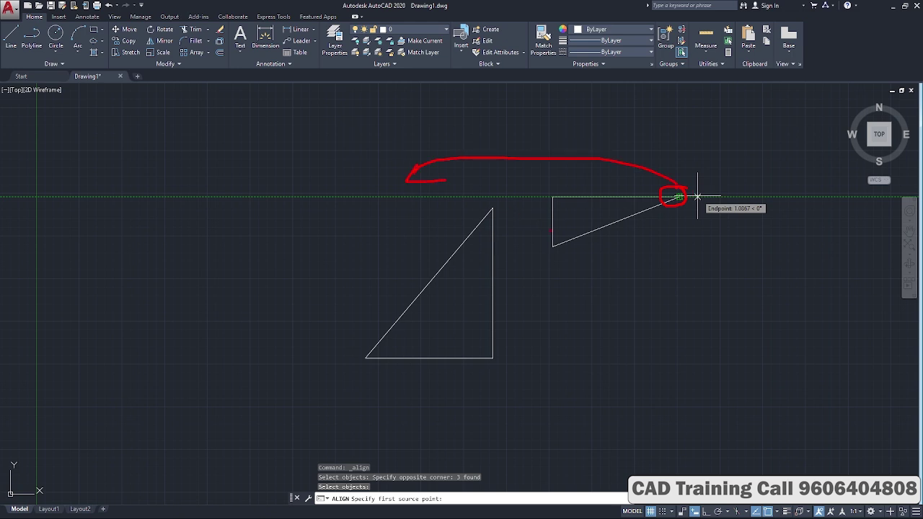
key("Escape")
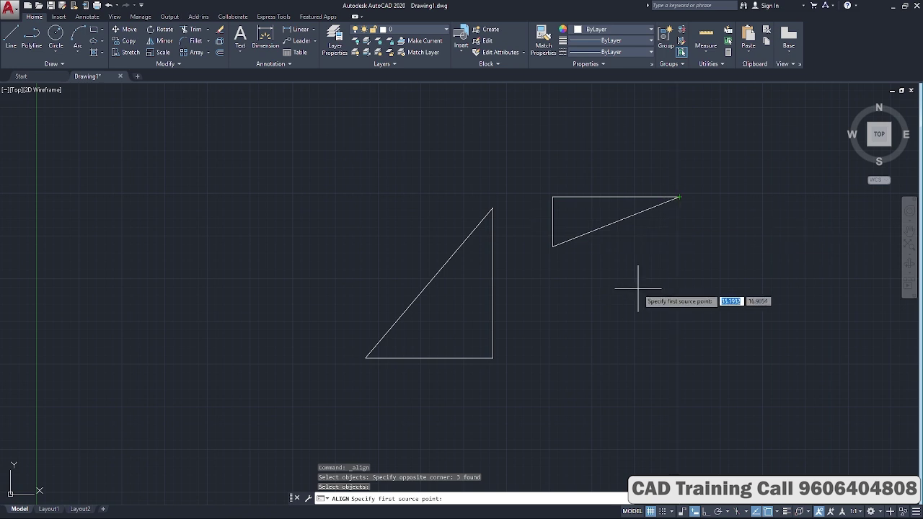
Step: Start the Align command and select all three lines of the small triangle as the objects to align
left_click(142, 64)
left_click(116, 88)
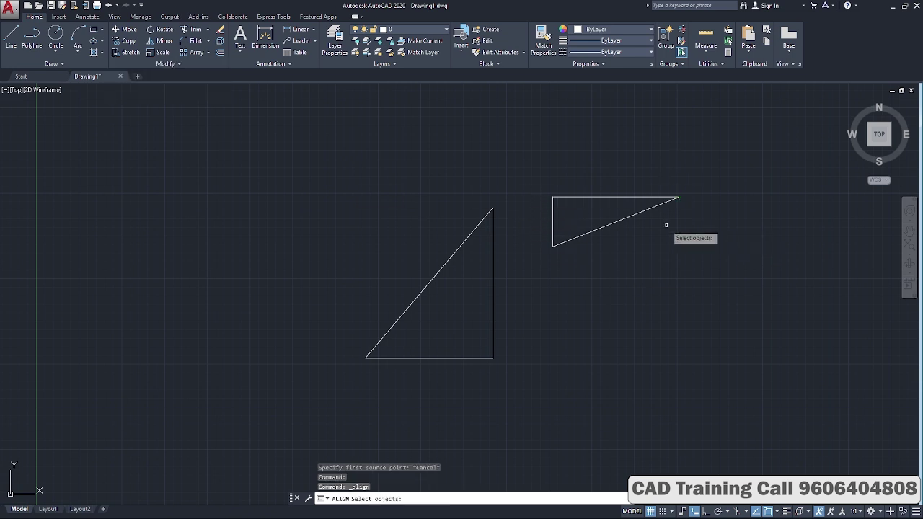
left_click(693, 191)
left_click(493, 293)
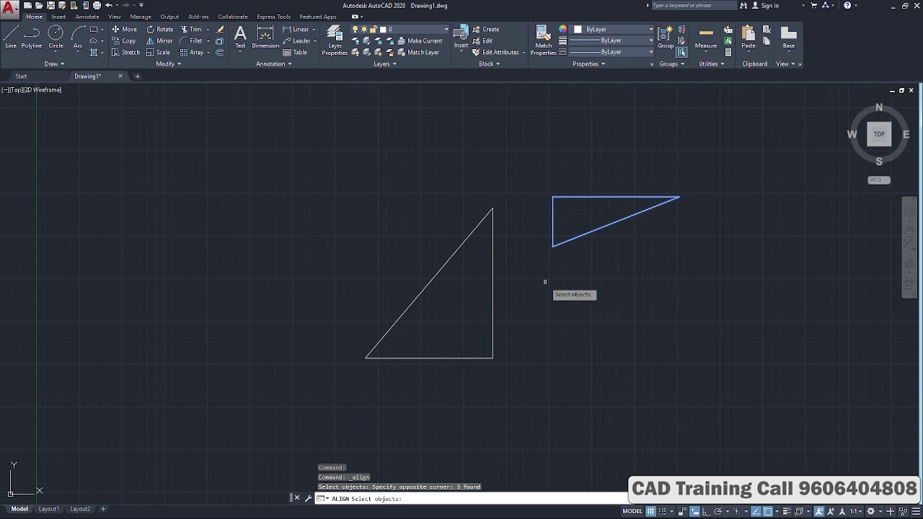
key("Return")
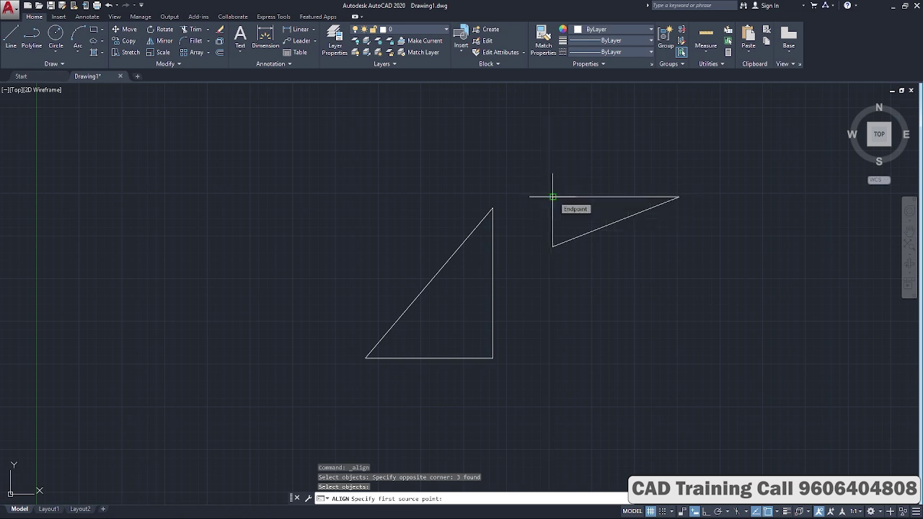
Step: Enable the Center object snap and disable the Quadrant object snap
left_click(777, 512)
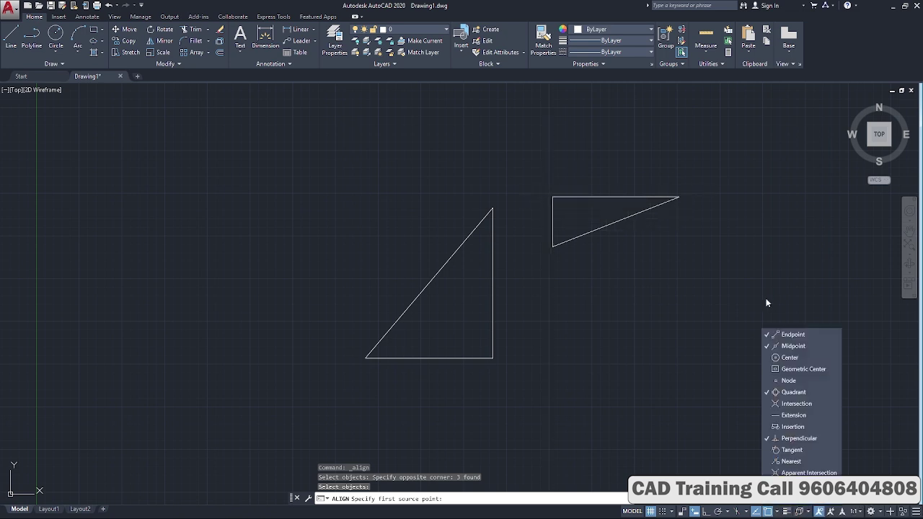
left_click(790, 358)
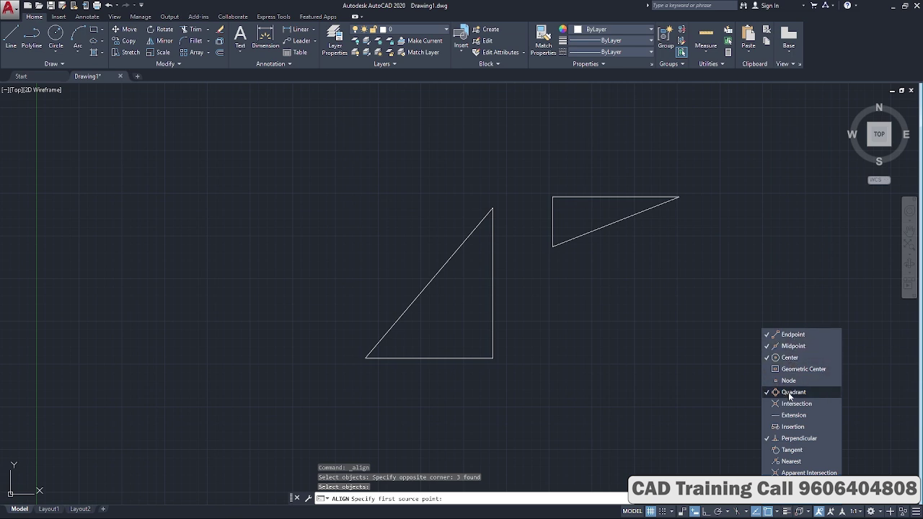
left_click(790, 394)
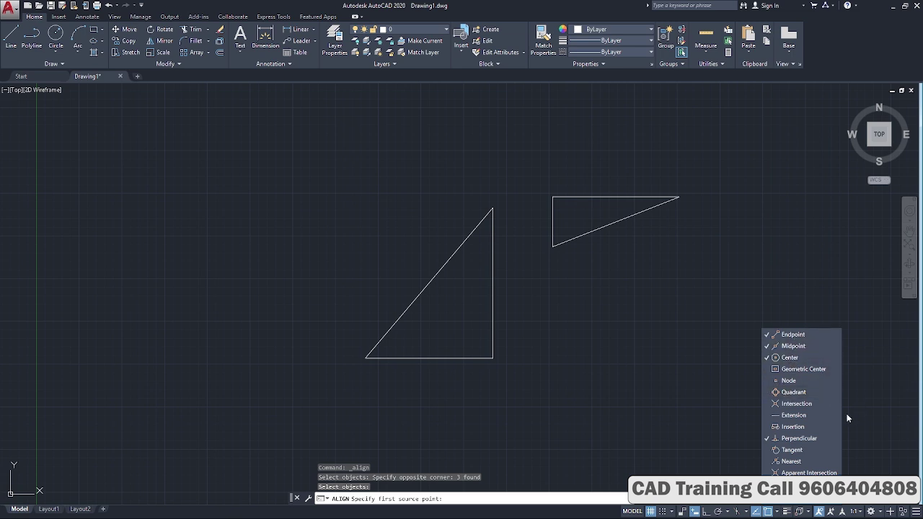
left_click(776, 513)
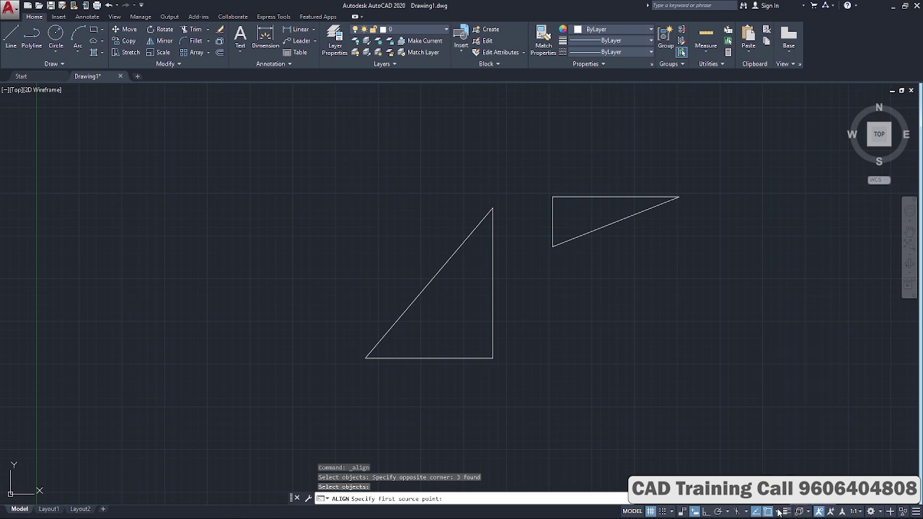
Step: Try aligning the small triangle's short side to the large triangle's hypotenuse from its apex to its midpoint with a free third point, and undo the alignment
left_click(552, 196)
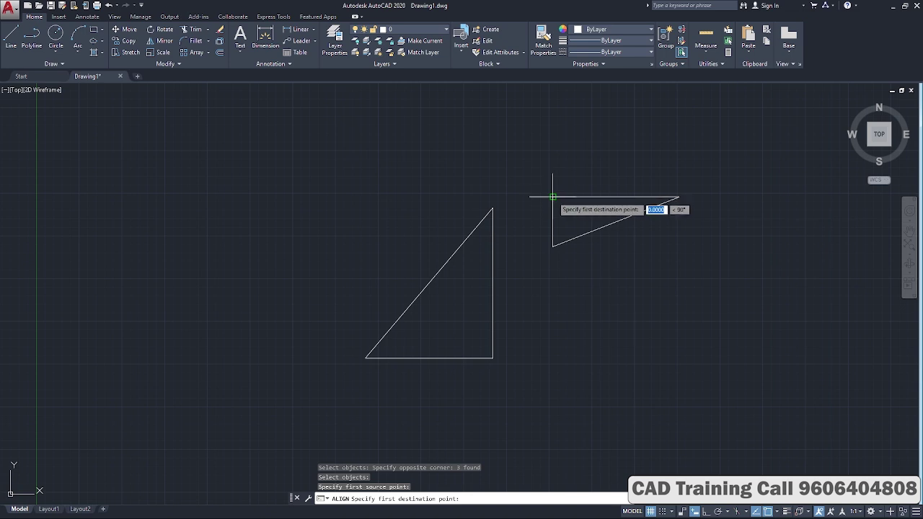
left_click(493, 207)
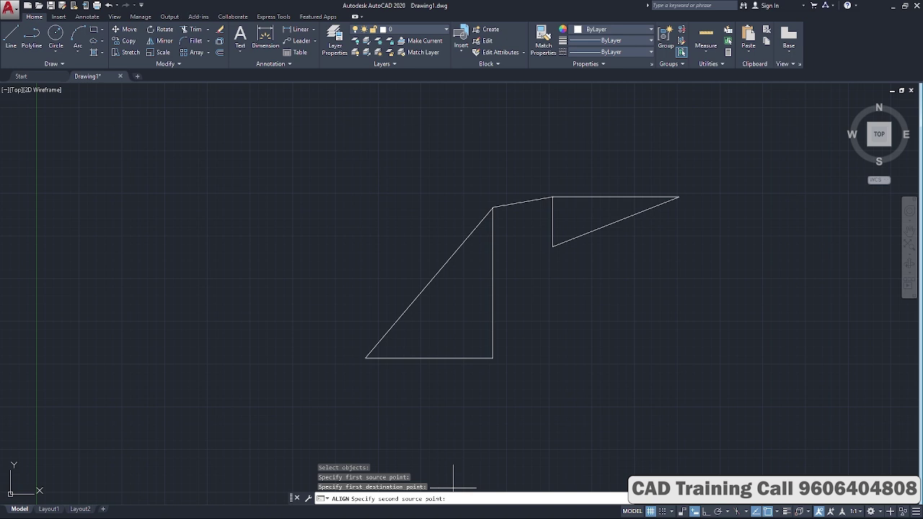
left_click(553, 247)
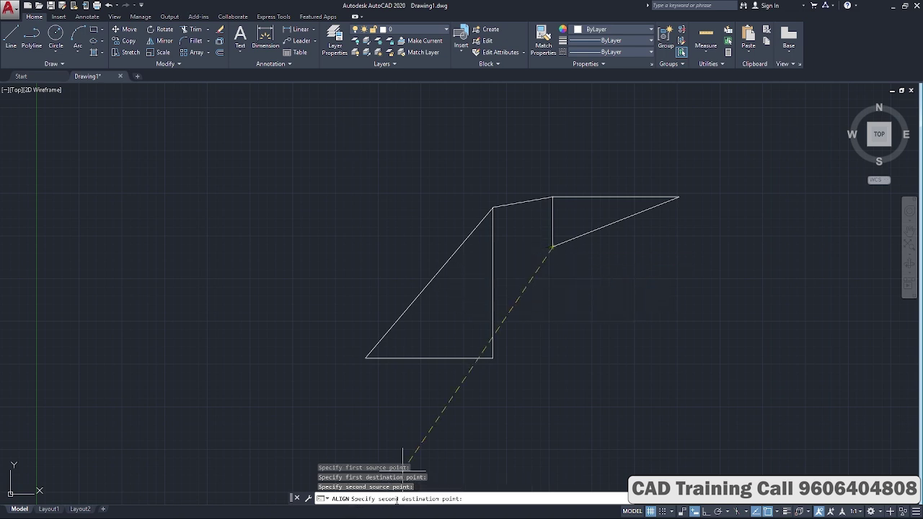
left_click(429, 282)
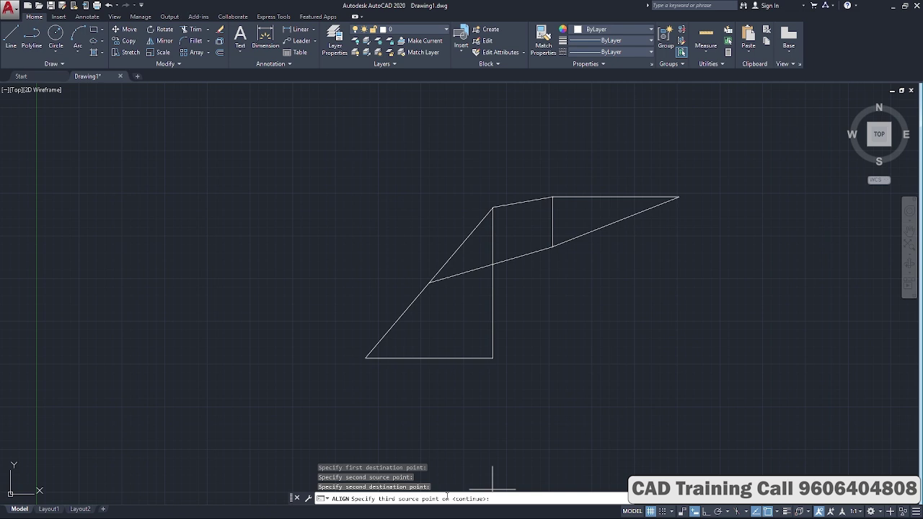
left_click(679, 196)
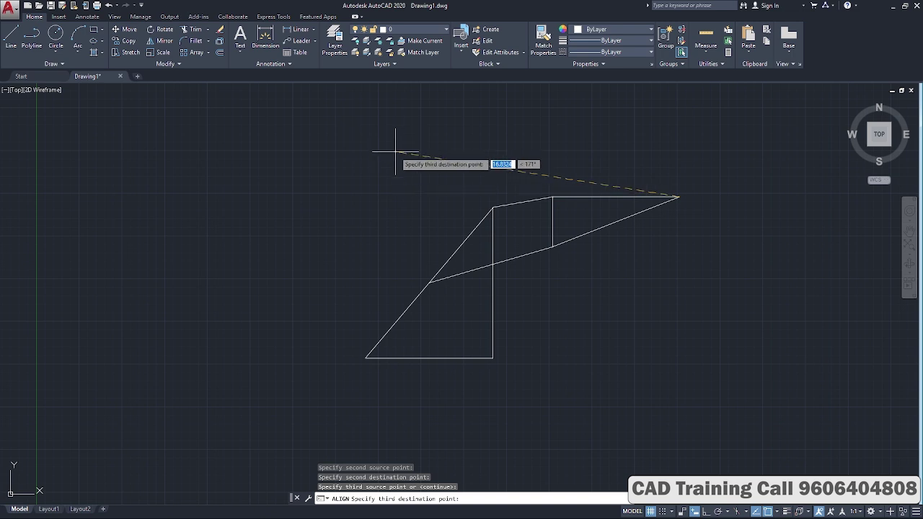
left_click(372, 144)
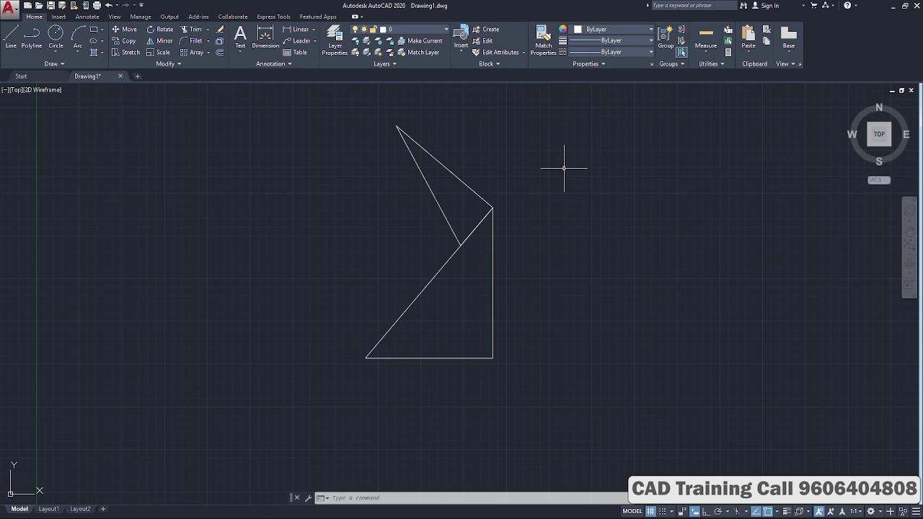
key("ctrl+z")
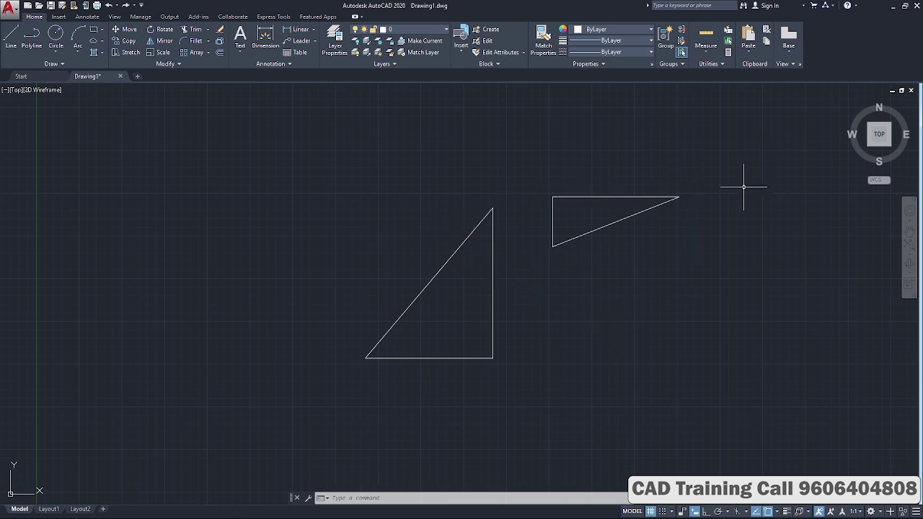
Step: Try aligning the small triangle's short side from the large triangle's apex to its hypotenuse midpoint, with its tip pointing lower right, and undo it
right_click(505, 97)
mouse_move(548, 113)
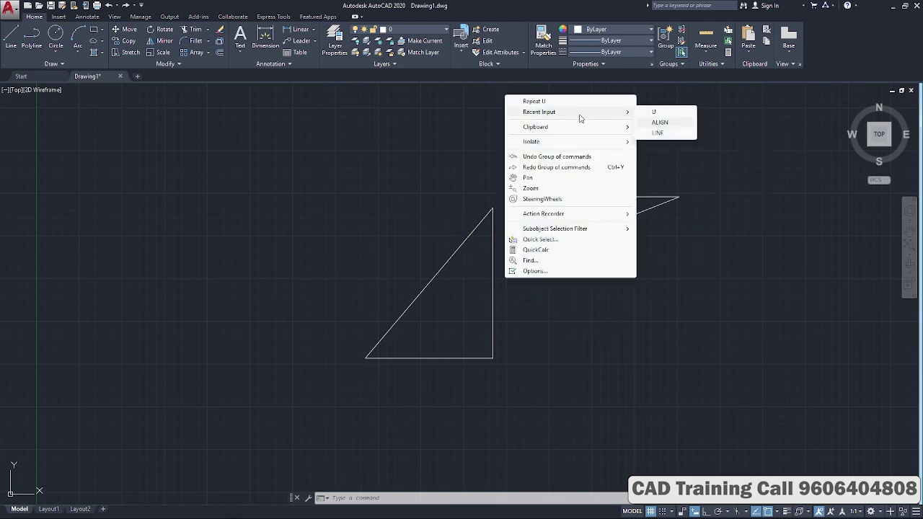
left_click(659, 123)
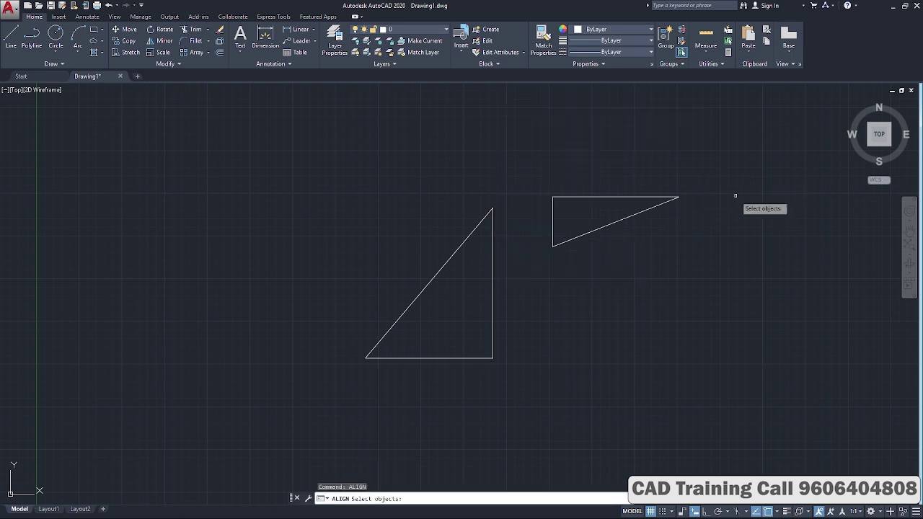
left_click(695, 188)
left_click(539, 277)
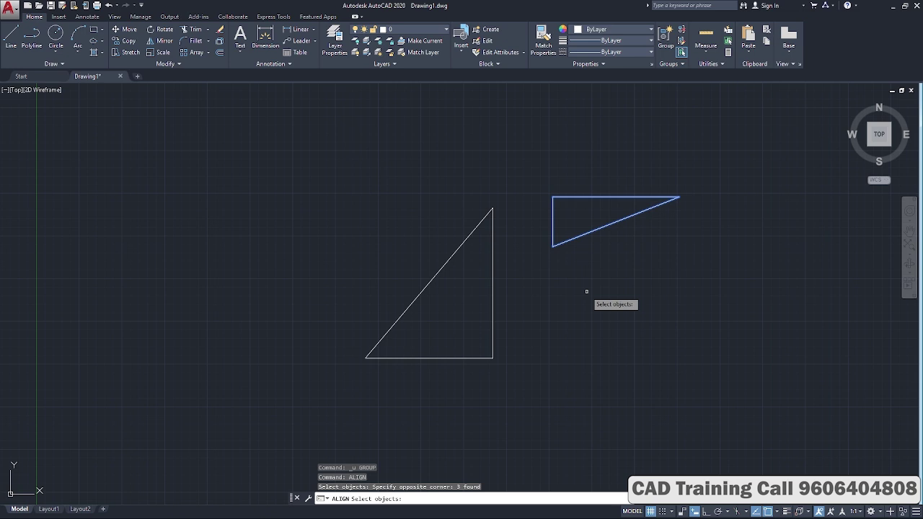
key("Return")
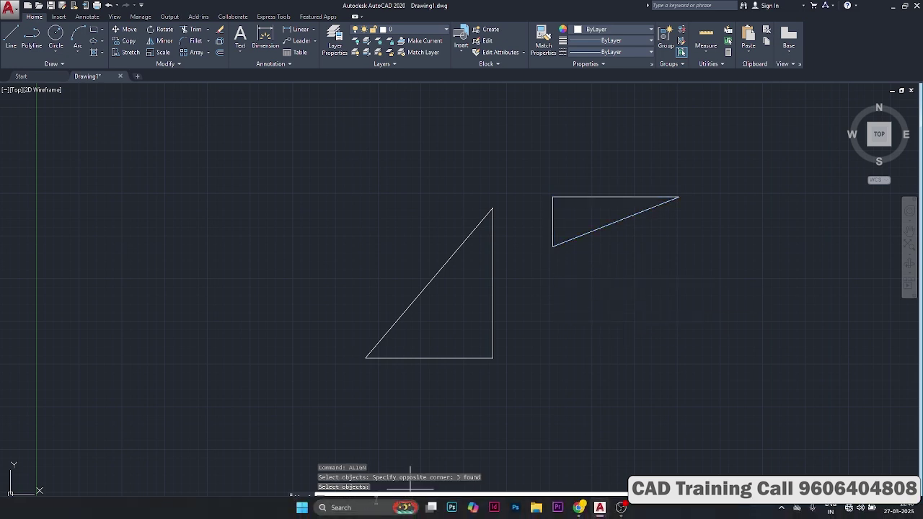
left_click(552, 197)
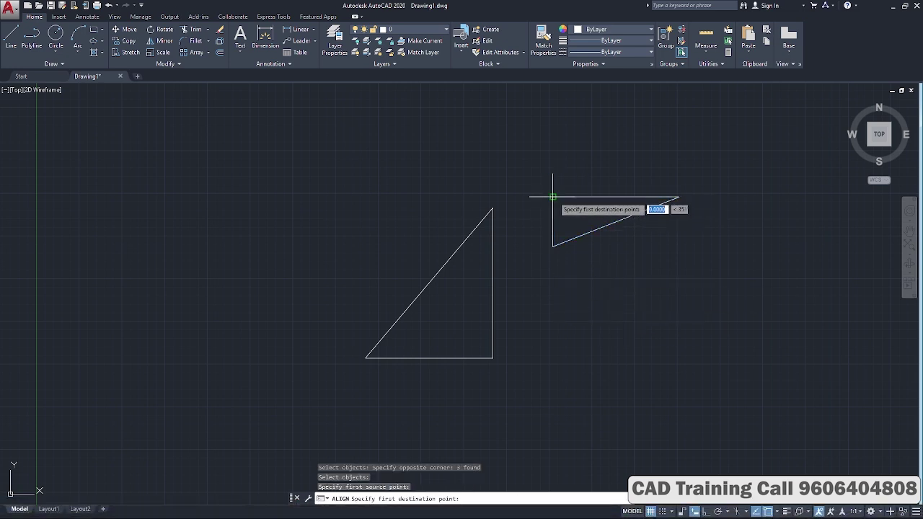
left_click(493, 207)
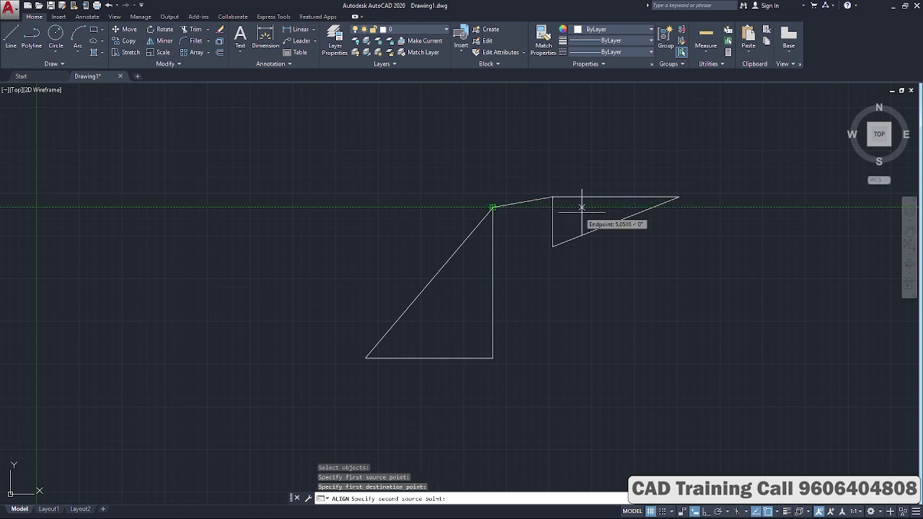
left_click(552, 246)
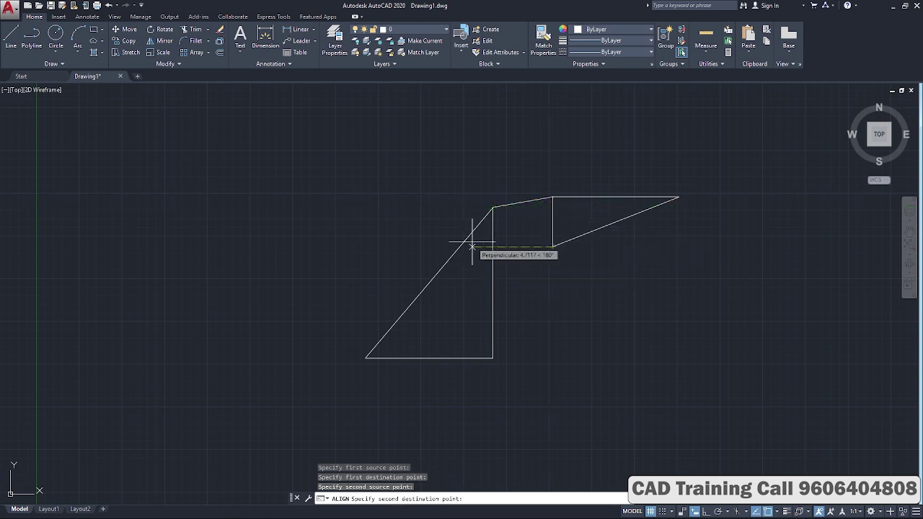
left_click(430, 283)
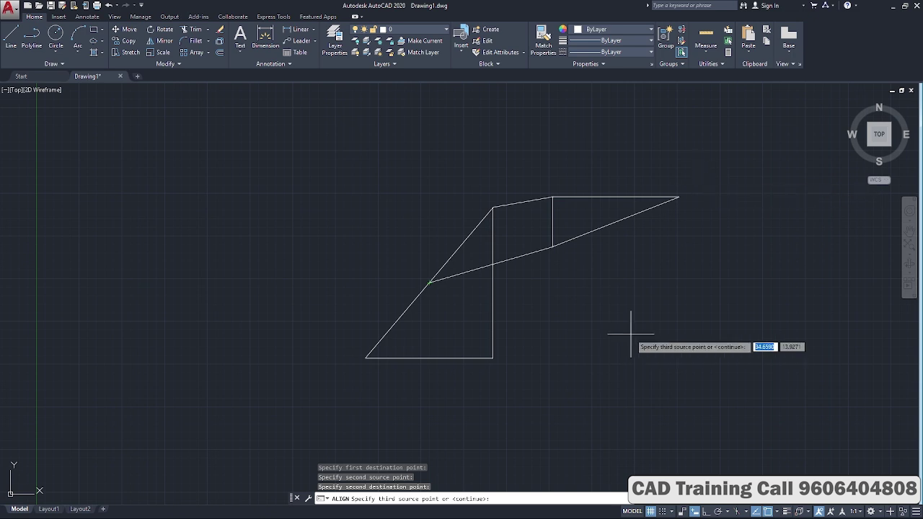
left_click(679, 196)
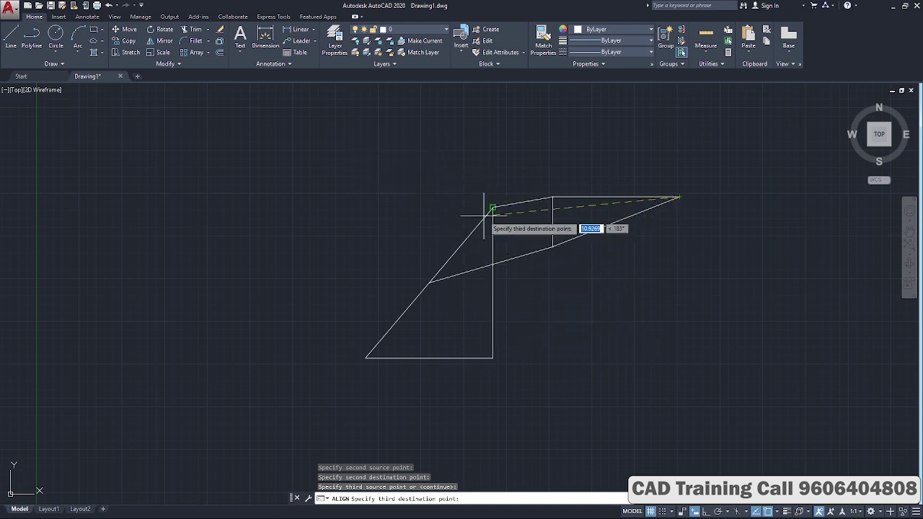
left_click(519, 316)
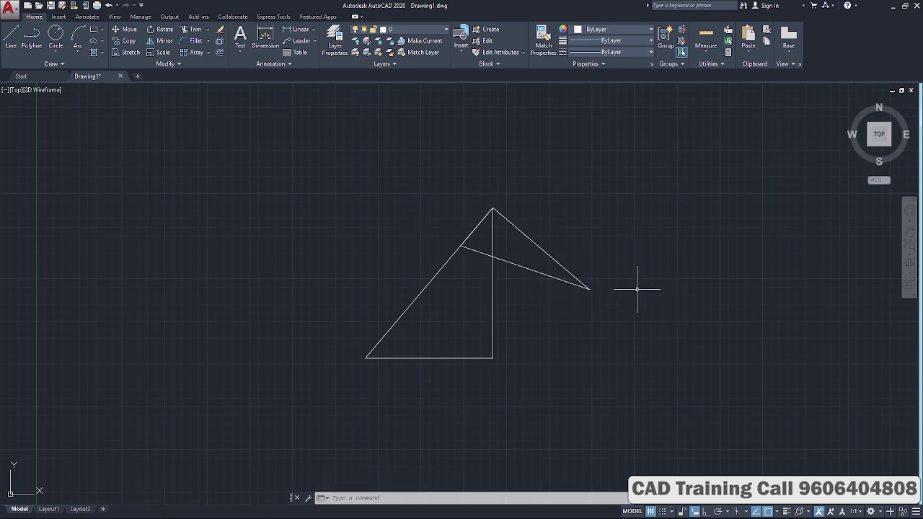
key("ctrl+z")
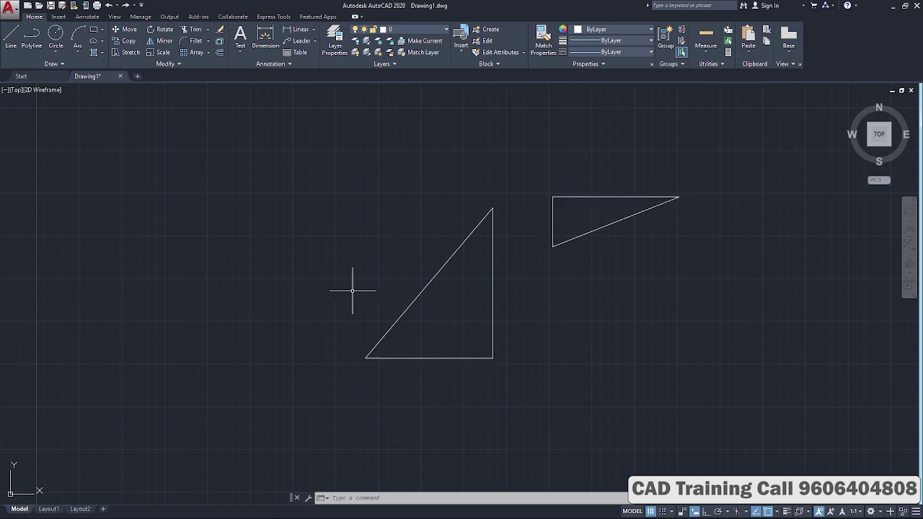
Step: Align the small triangle's short side with the large triangle's base, from the lower-left corner to the base midpoint, with its tip pointing up
right_click(475, 92)
mouse_move(546, 110)
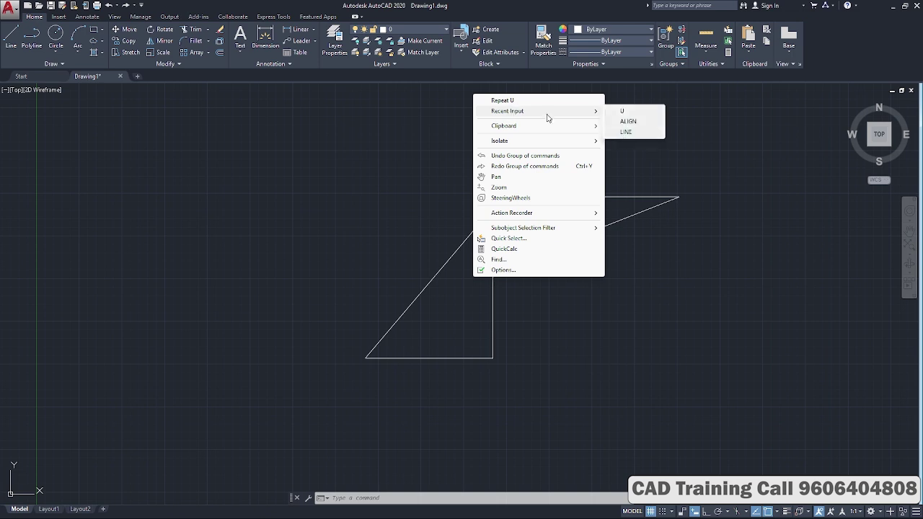
left_click(628, 118)
left_click(688, 174)
left_click(511, 296)
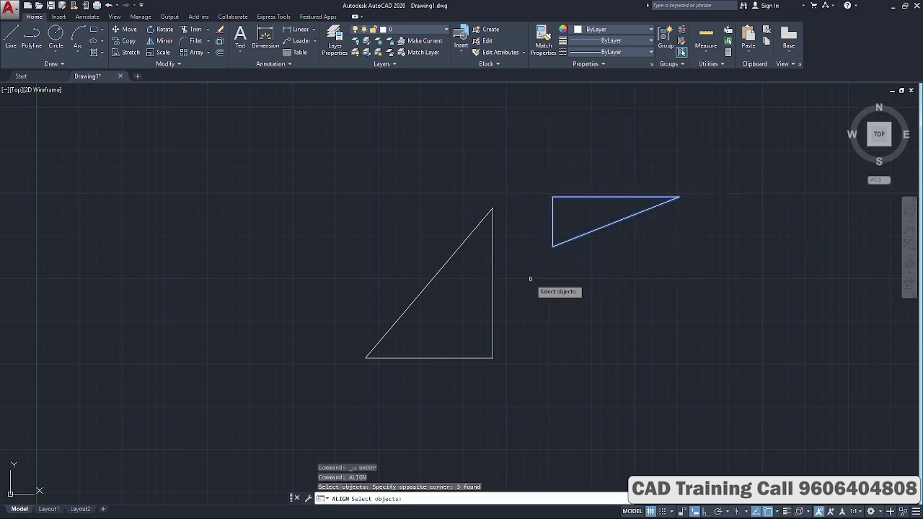
key("Return")
left_click(553, 196)
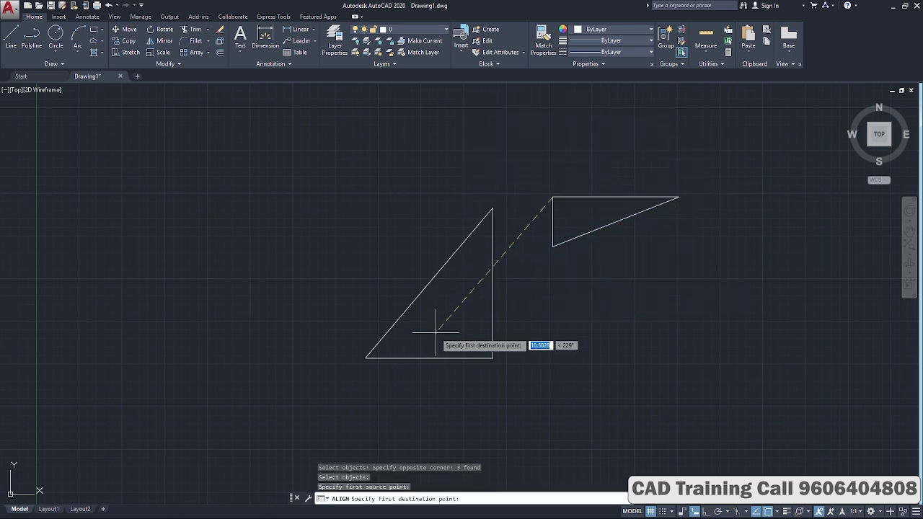
left_click(365, 357)
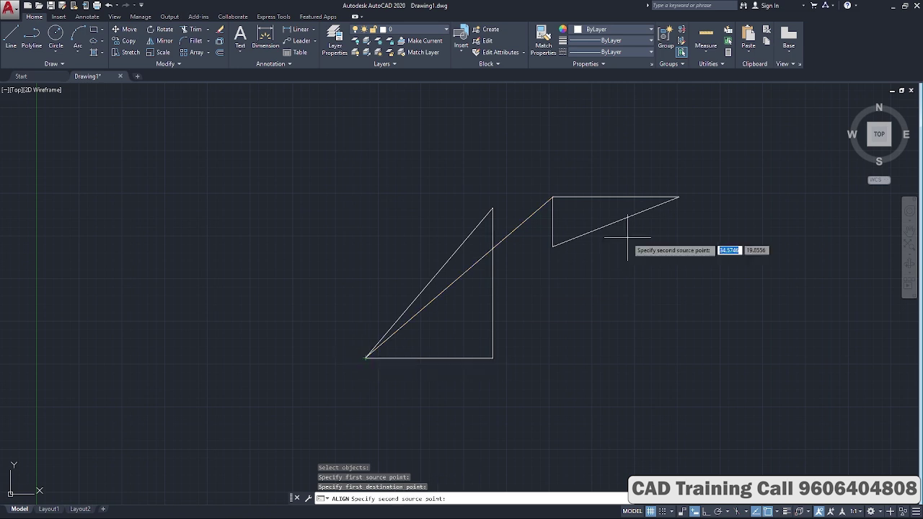
left_click(553, 246)
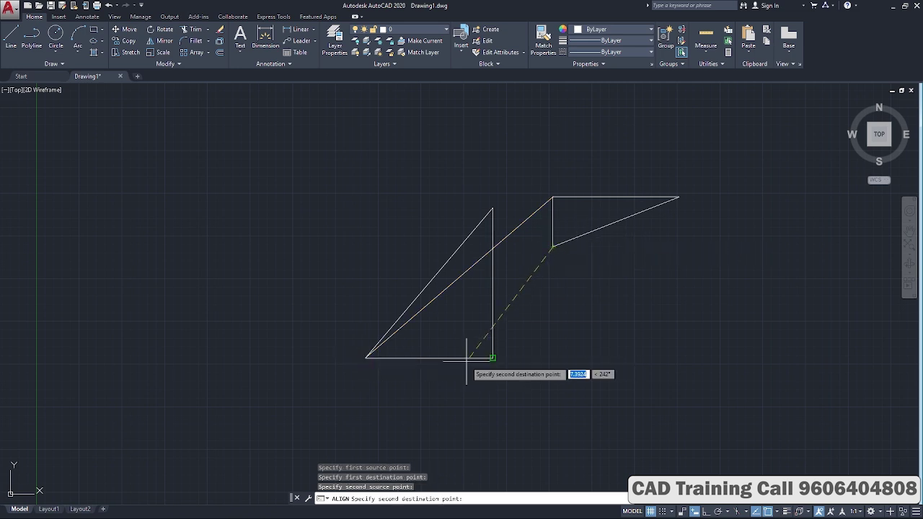
left_click(429, 357)
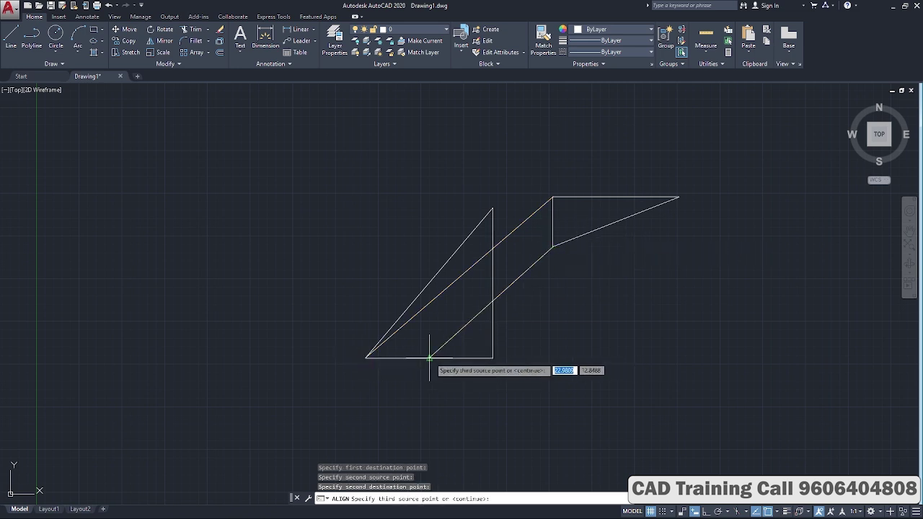
left_click(679, 196)
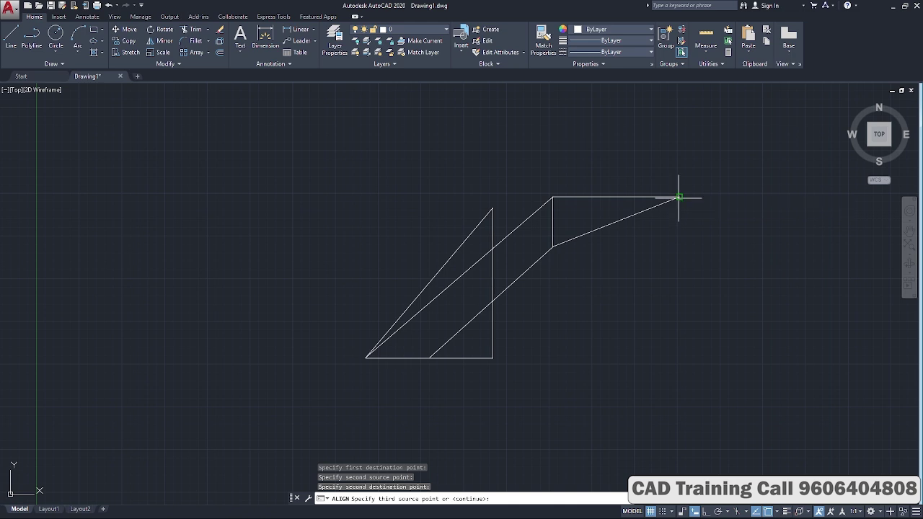
left_click(386, 252)
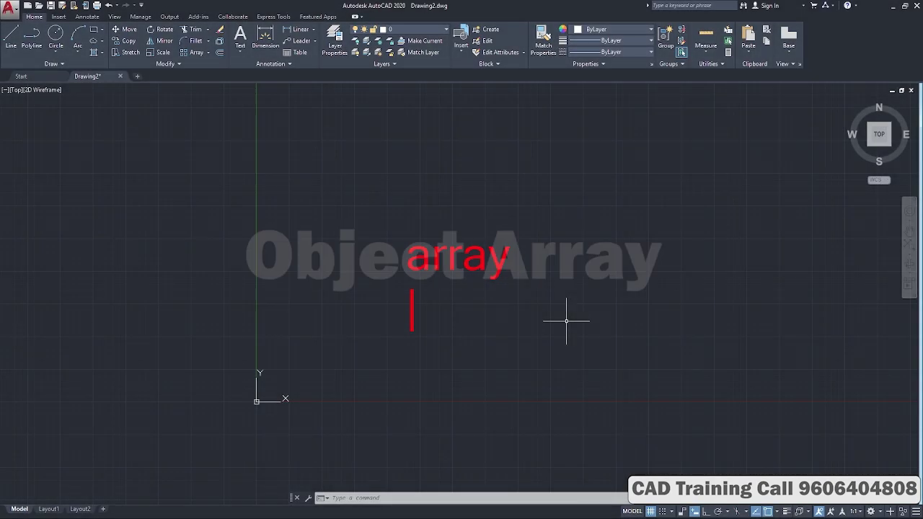
type("rec")
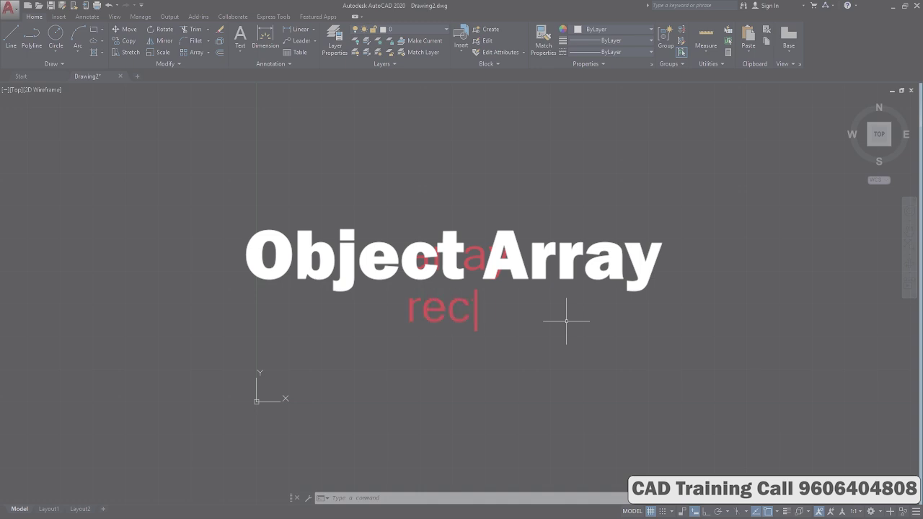
type("tangular ar")
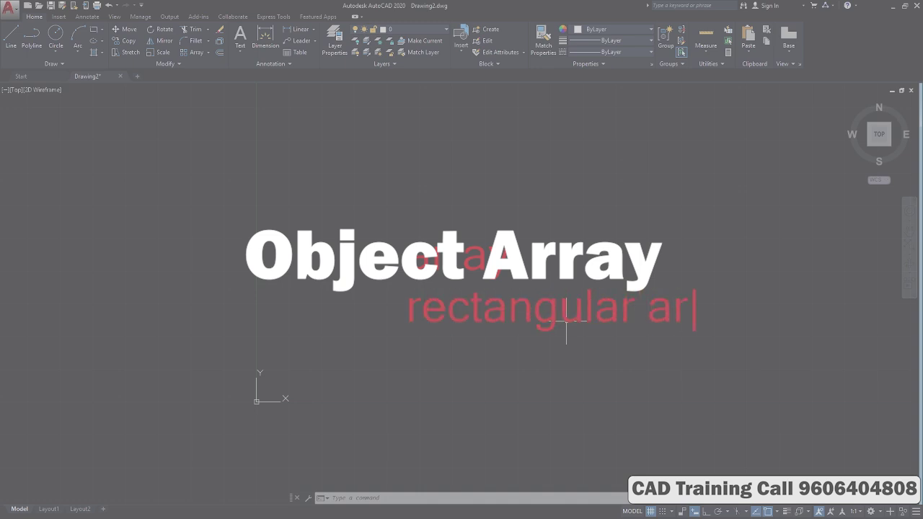
type("ray")
key("Return")
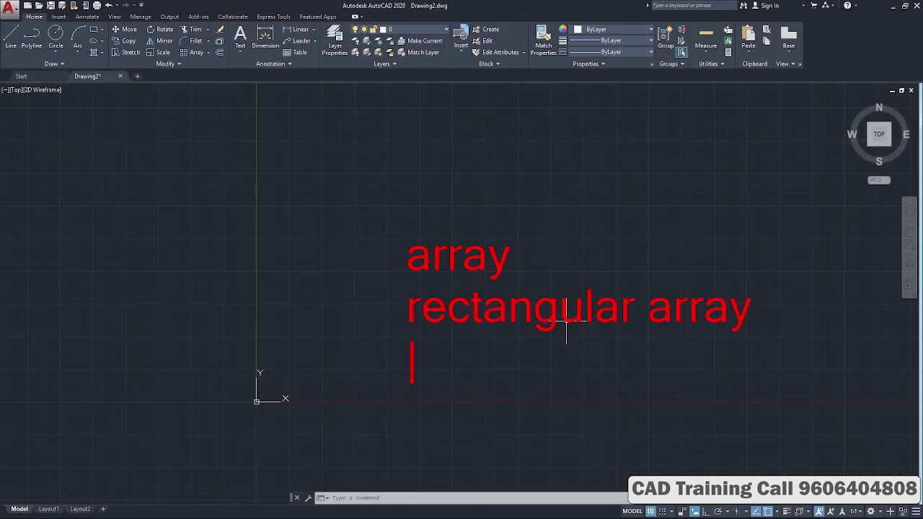
type("polar arra")
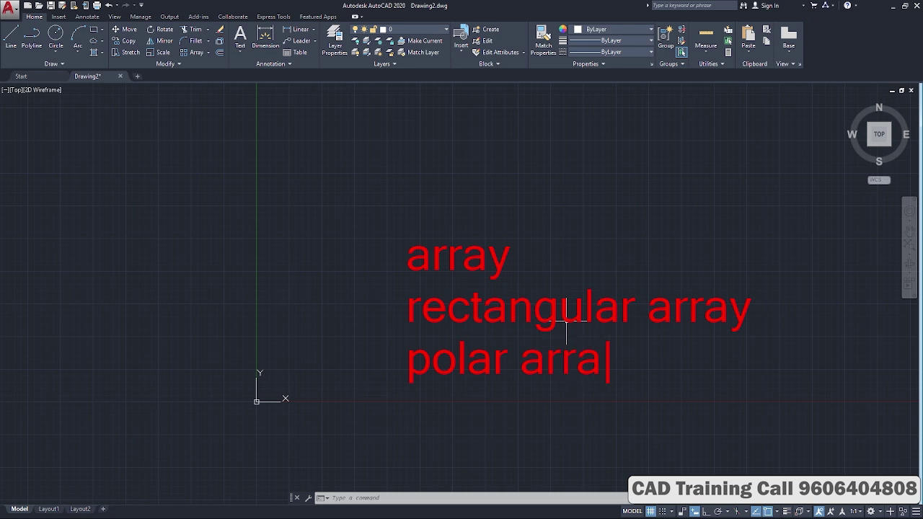
type("y pathh a")
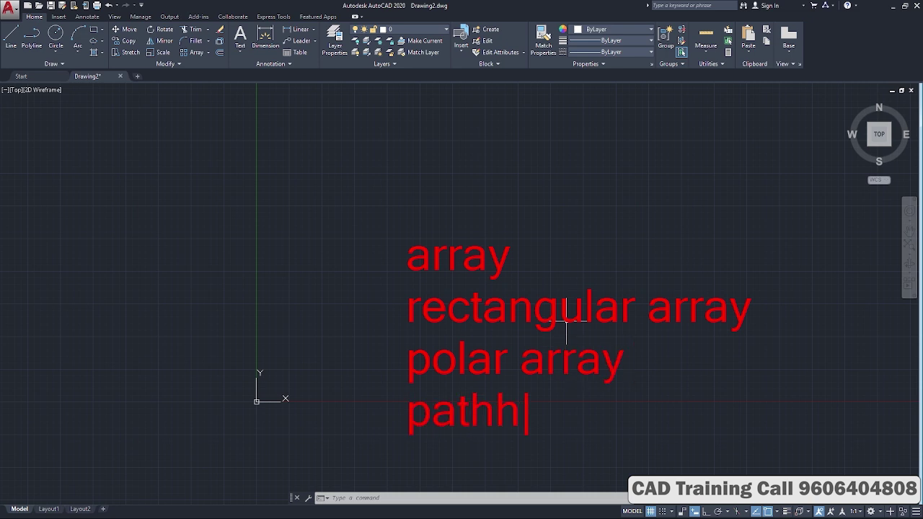
type("rray")
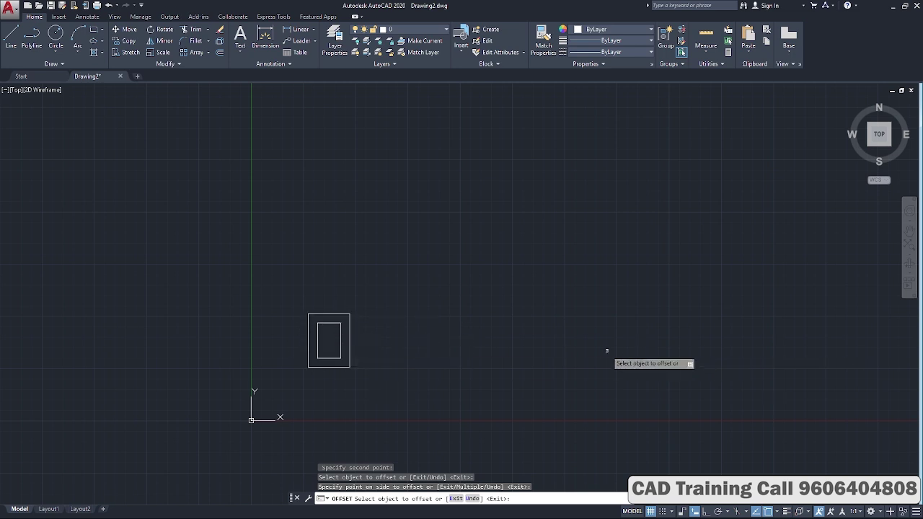
Step: Create a rectangular array from the two nested rectangles near the origin
scroll(462, 404, "down", 2)
middle_click_drag(462, 387, 365, 382)
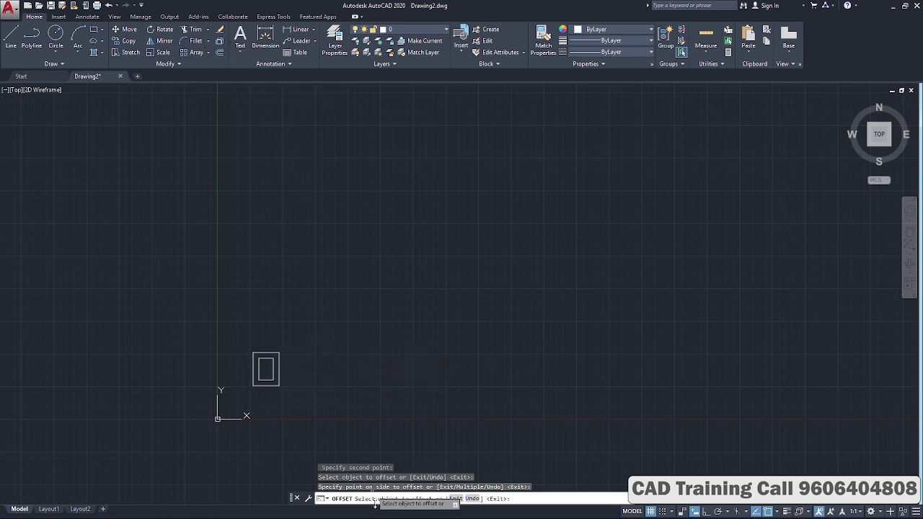
left_click(208, 53)
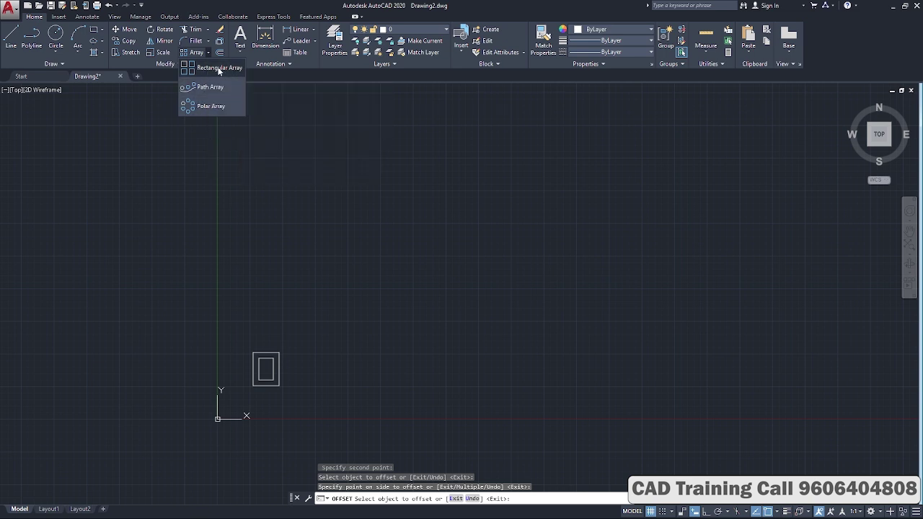
left_click(216, 68)
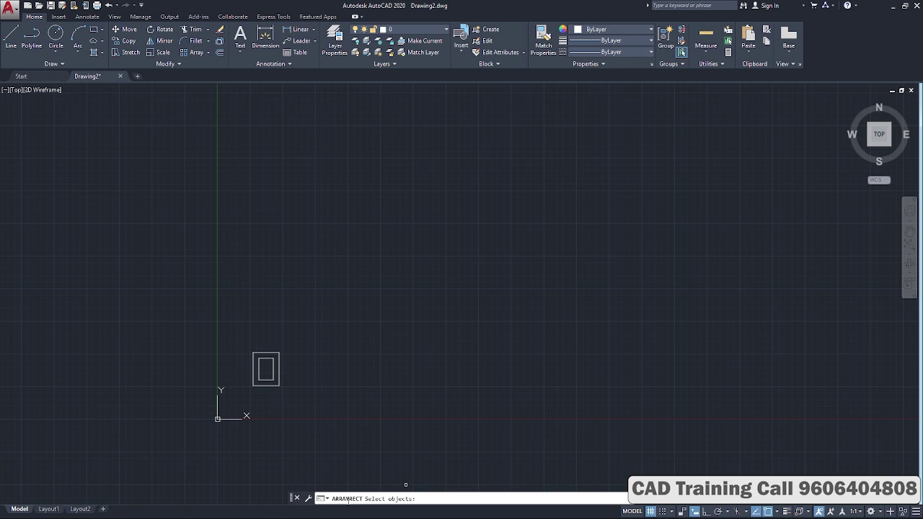
left_click(304, 334)
left_click(242, 403)
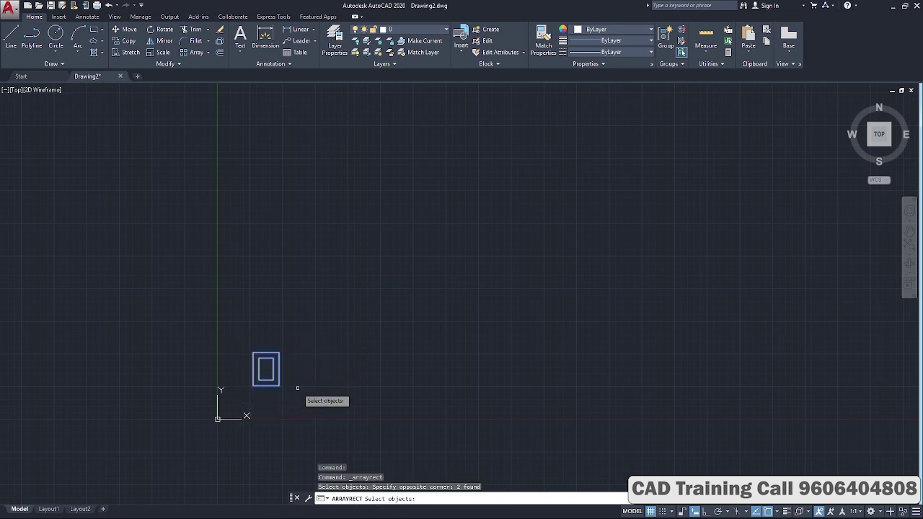
key("Return")
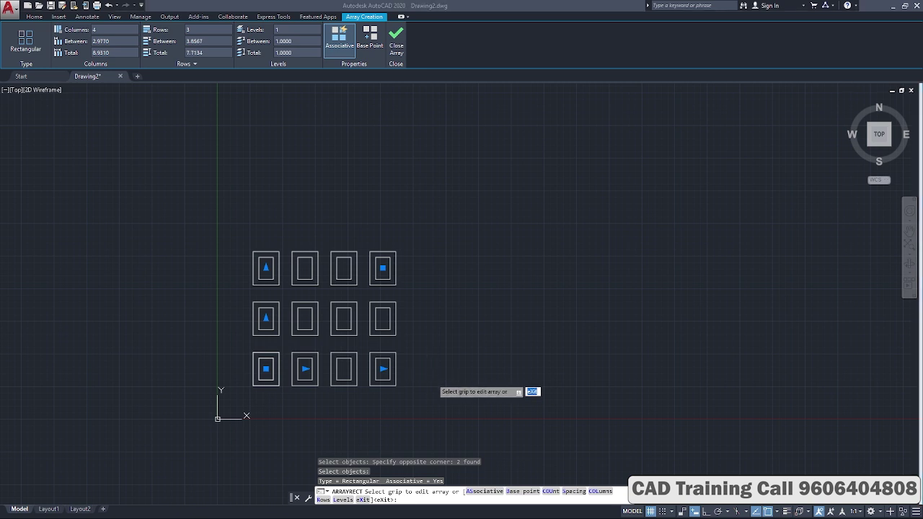
Step: Extend the rectangular array to 5 columns and 5 rows
left_click(383, 369)
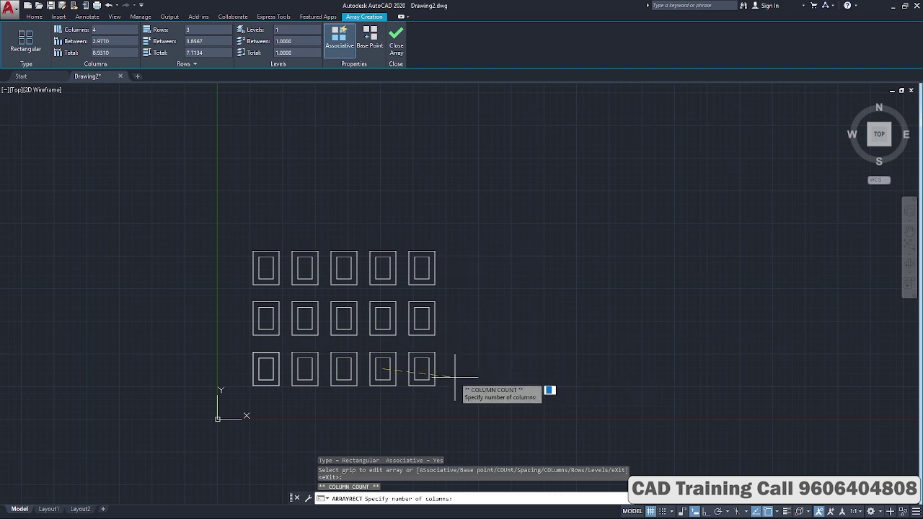
left_click(426, 370)
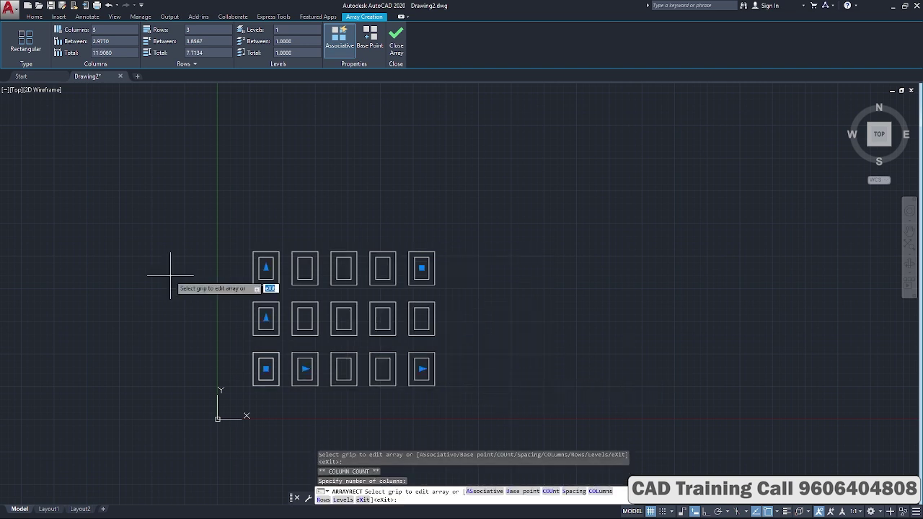
left_click(265, 268)
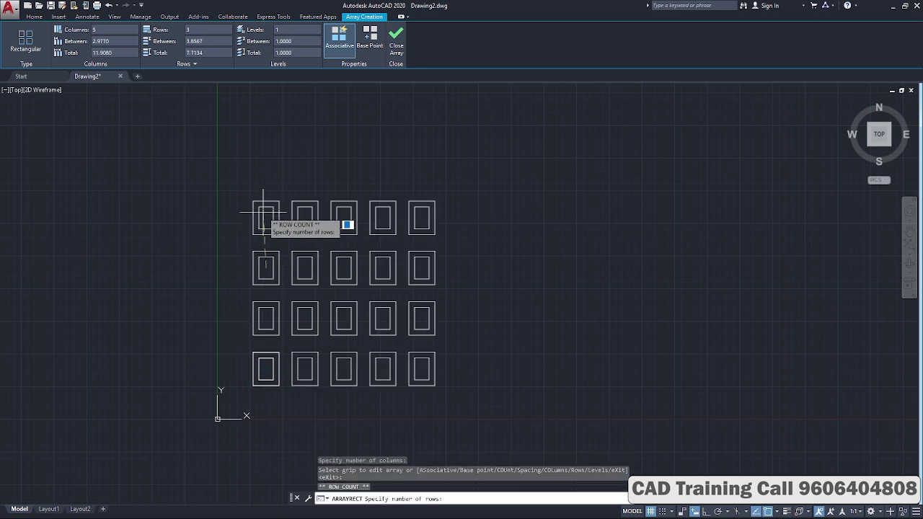
left_click(264, 157)
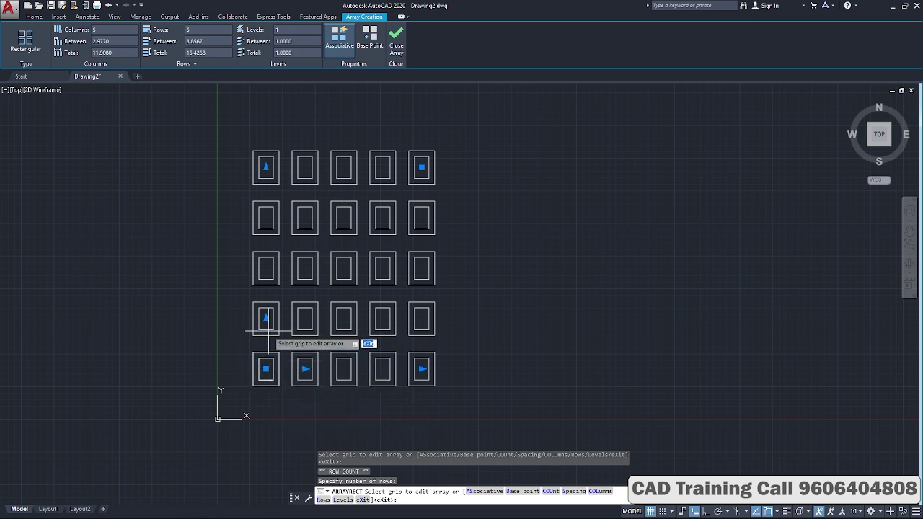
Step: Widen the array's column spacing to about 5.62 and adjust its row spacing to about 3.87 using its grips
left_click(304, 370)
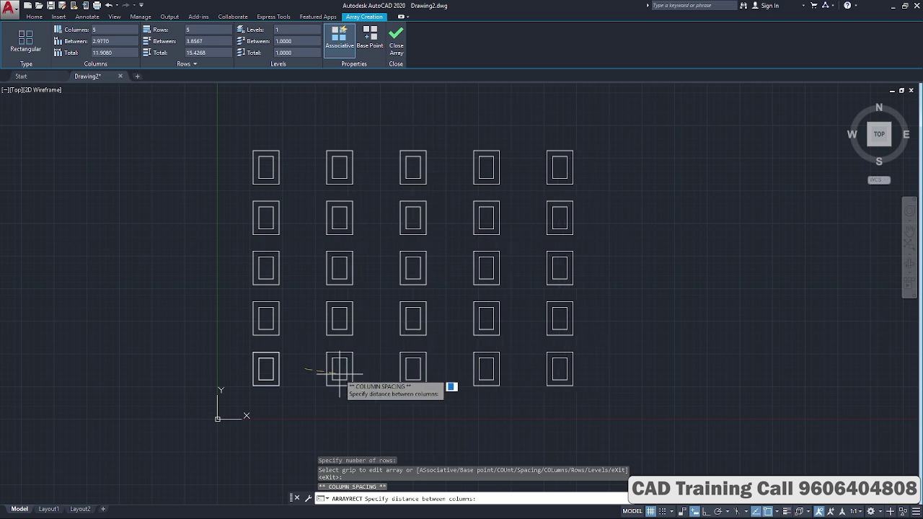
left_click(339, 374)
left_click(265, 318)
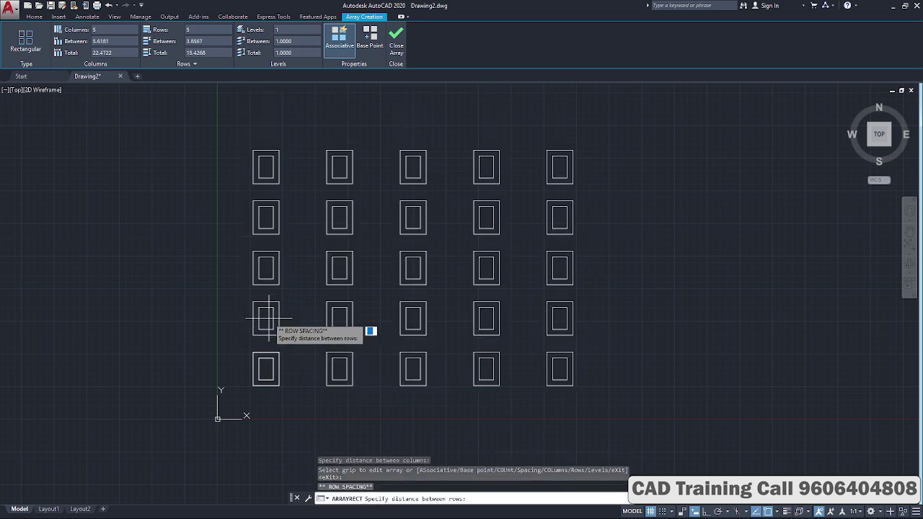
left_click(266, 317)
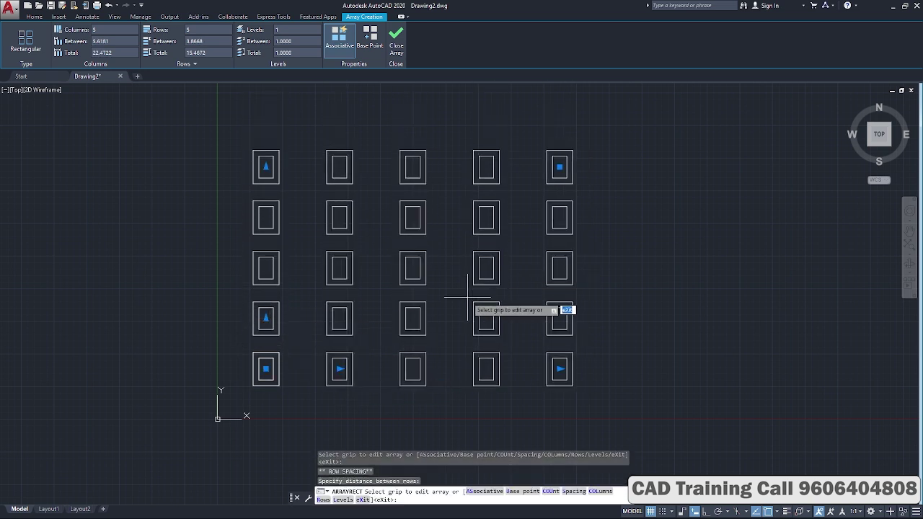
Step: Extend the array to 6 columns and try out the row count grip, leaving 5 rows
left_click(560, 369)
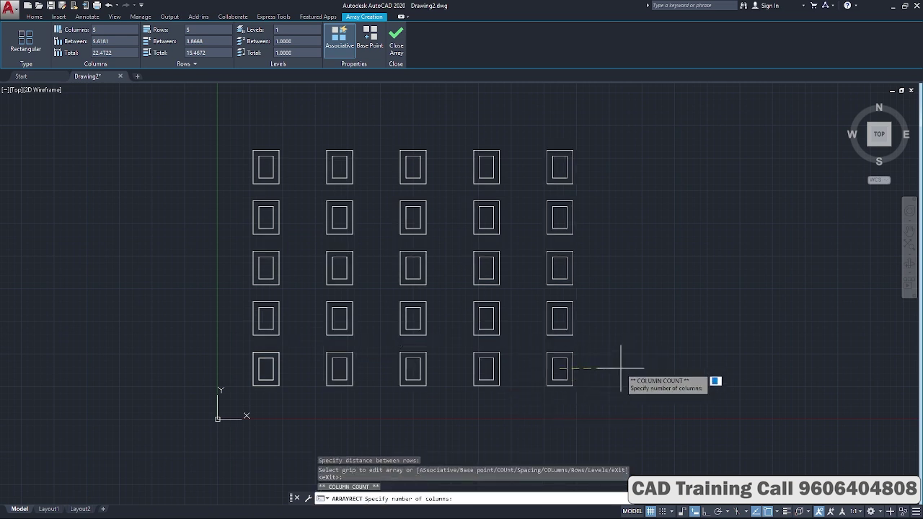
left_click(675, 364)
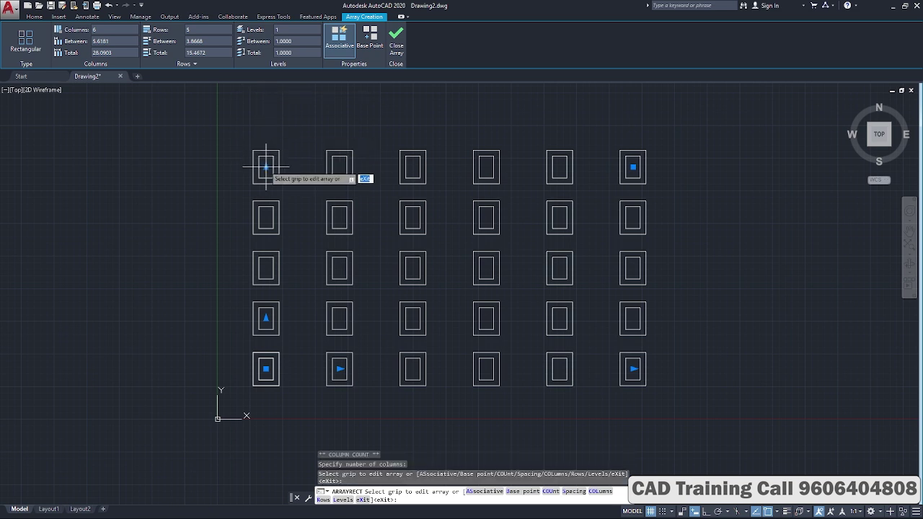
left_click(266, 166)
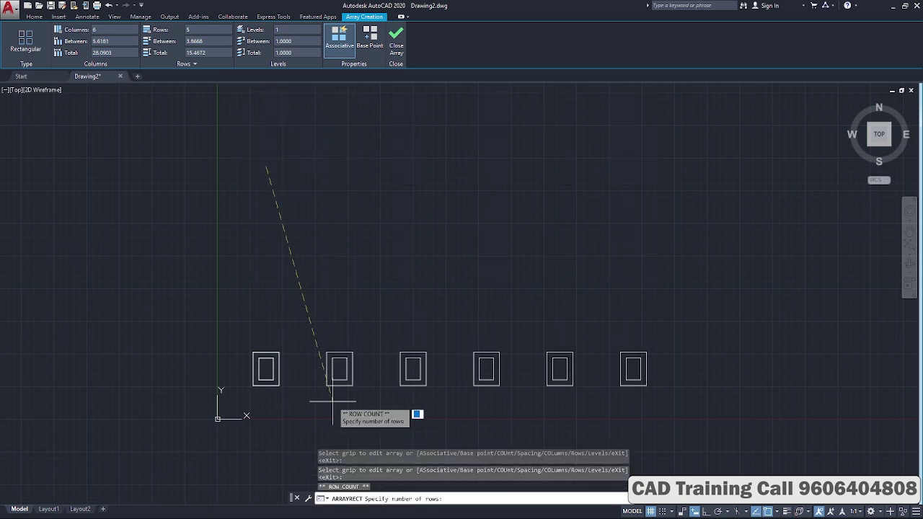
left_click(220, 155)
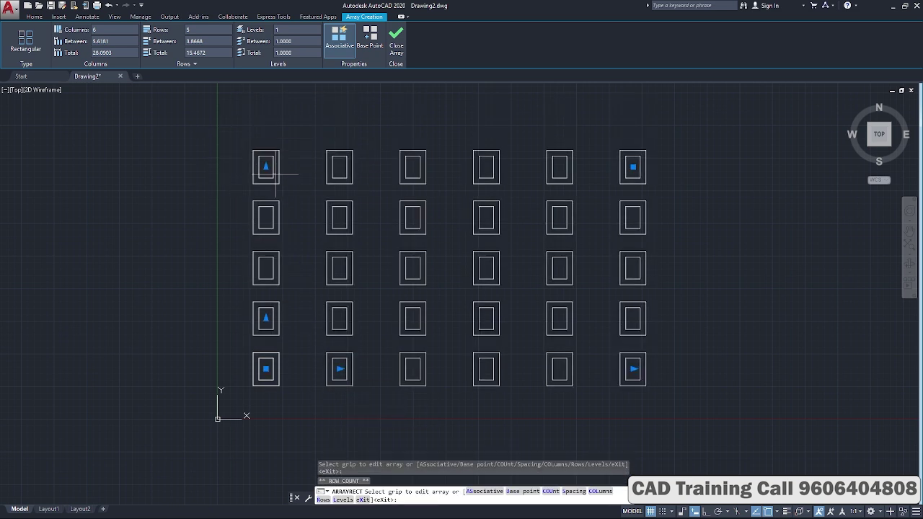
Step: Adjust the array's row spacing to about 4.01 and its column spacing to about 4.44 using its grips
left_click(339, 369)
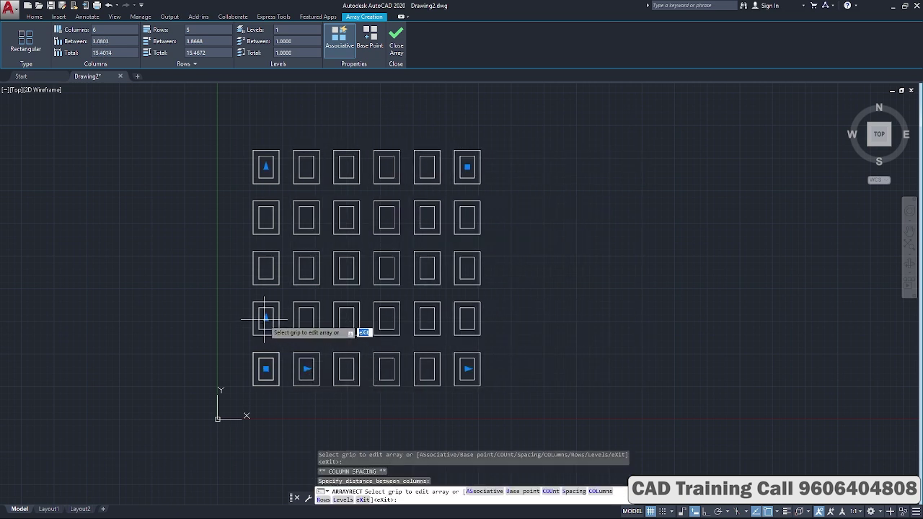
left_click(265, 318)
left_click(266, 317)
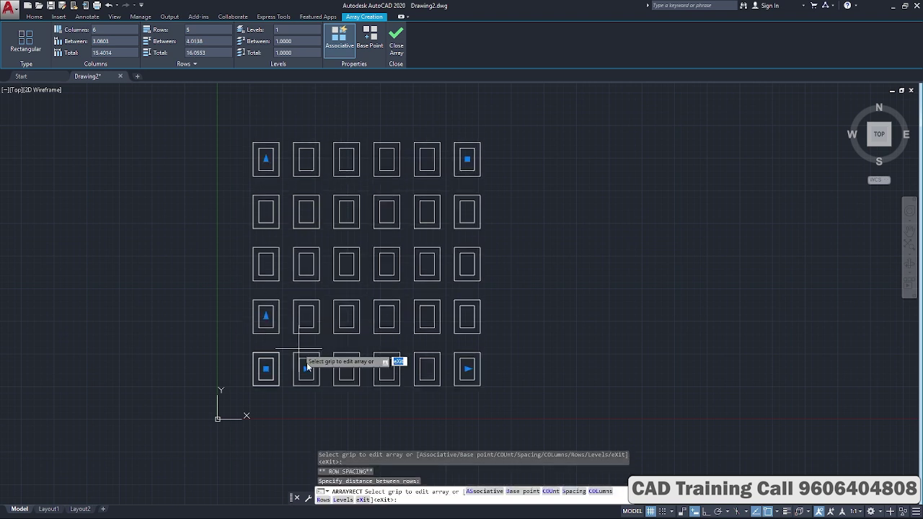
left_click(306, 369)
left_click(324, 367)
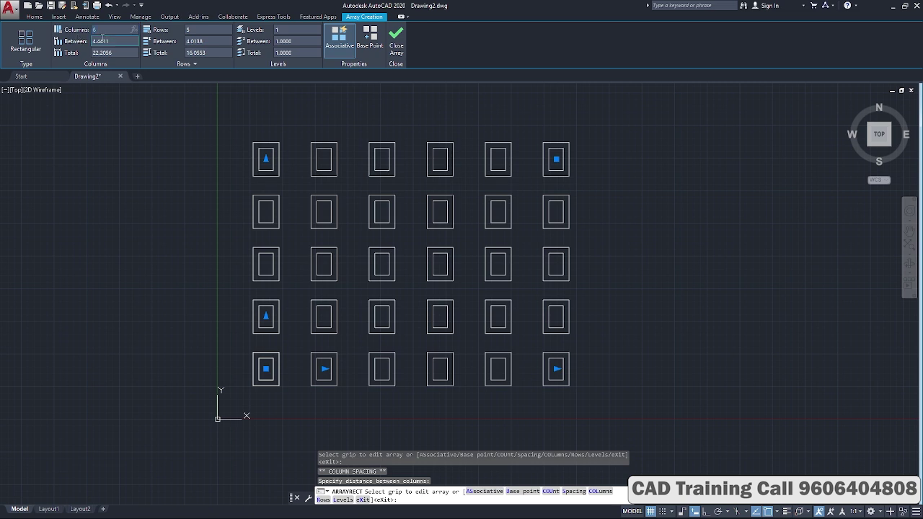
Step: Set the array to 8 columns spaced 6 units apart and finish creating it
type("8")
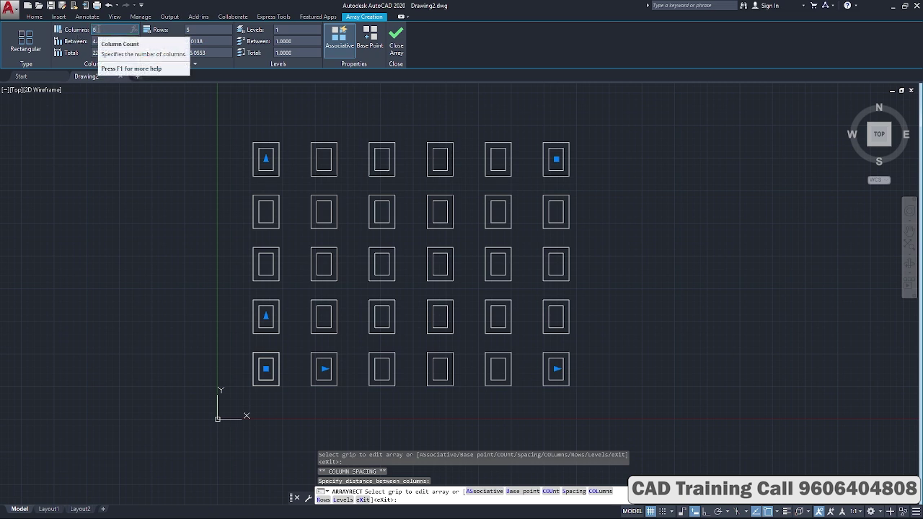
key("Return")
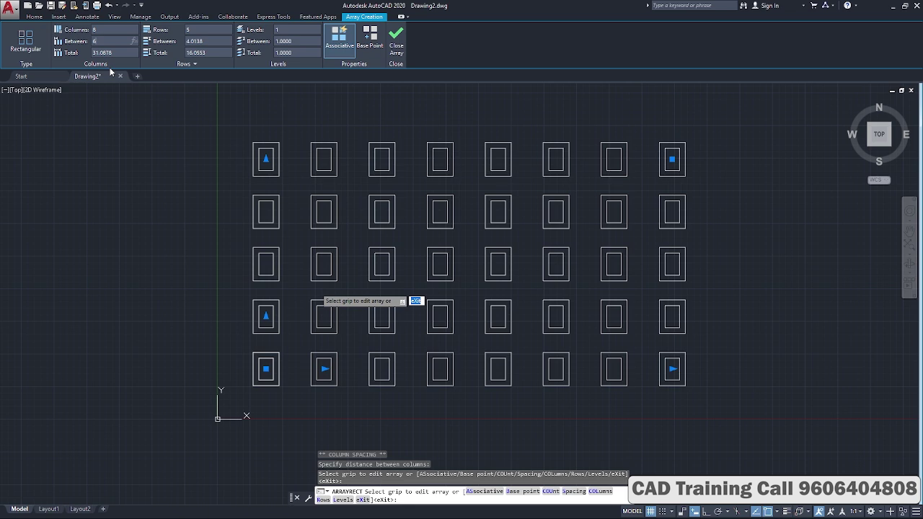
left_click(316, 287)
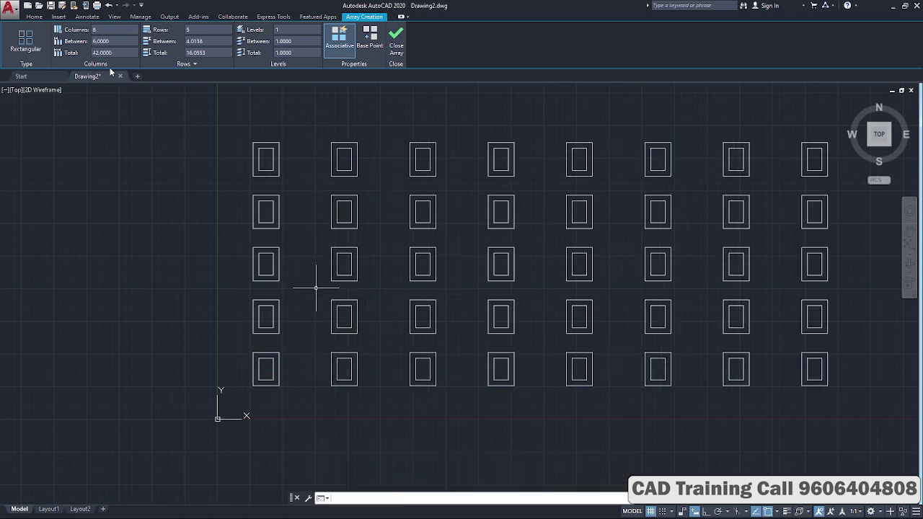
key("Return")
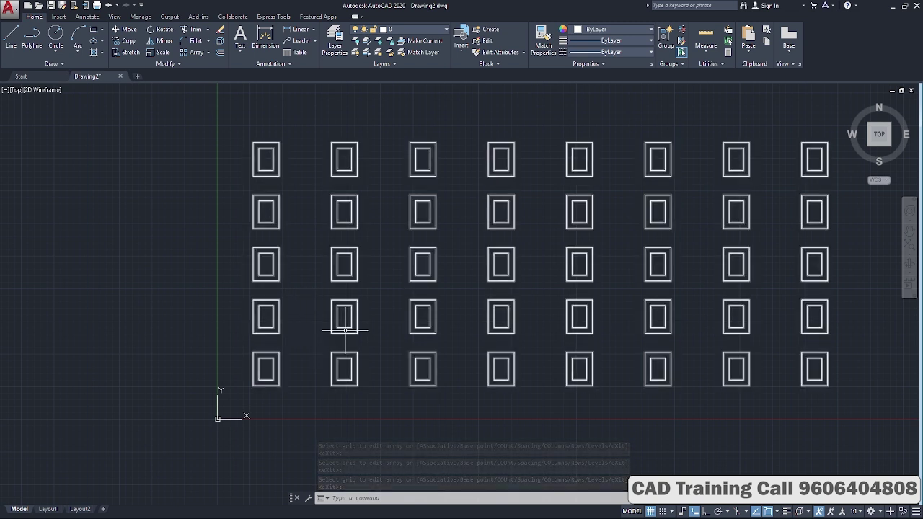
Step: Measure the distance between the lower-right corners of the first two outer rectangles in the bottom row
left_click(703, 55)
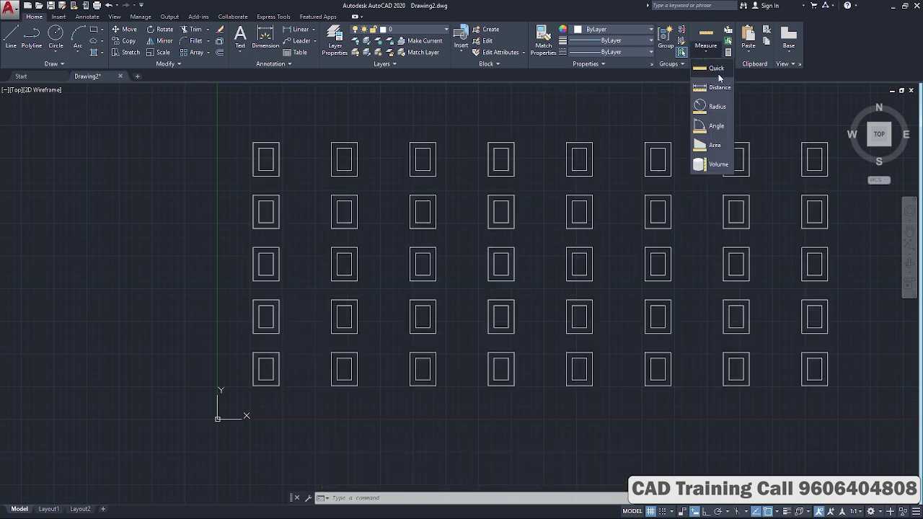
left_click(717, 88)
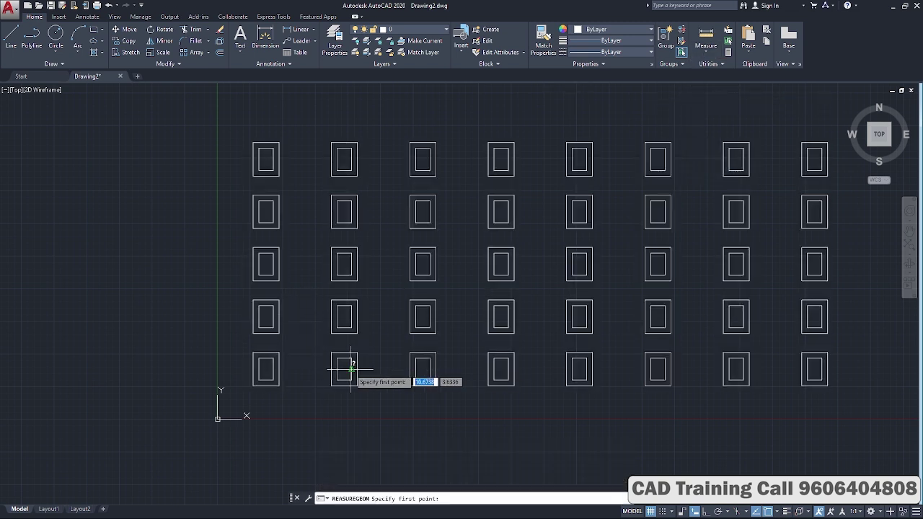
left_click(279, 385)
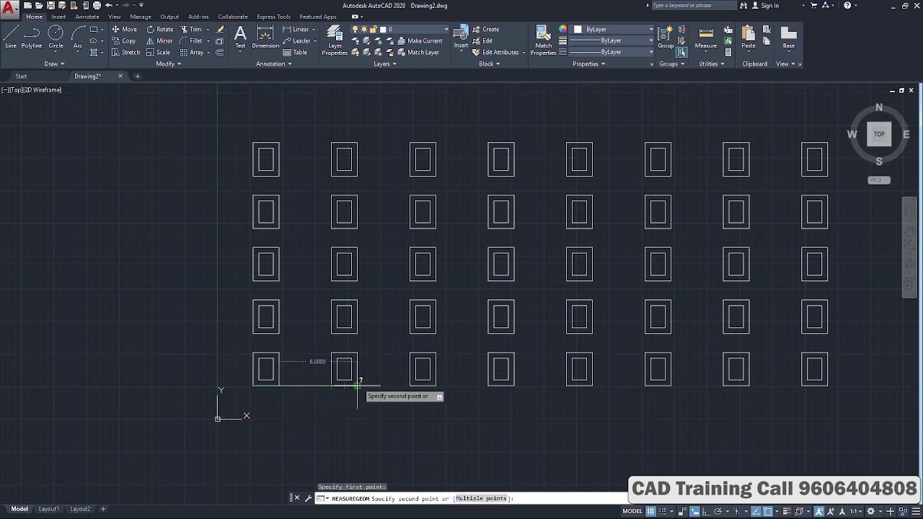
left_click(357, 386)
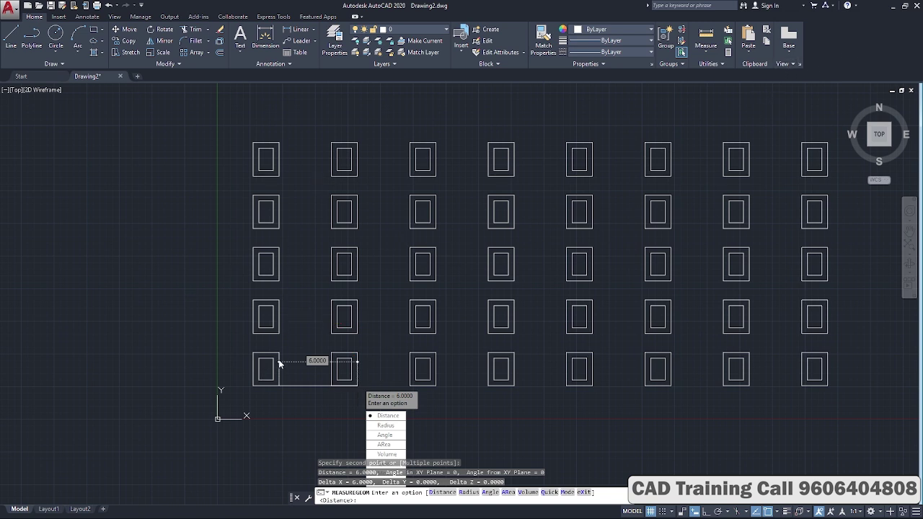
key("Escape")
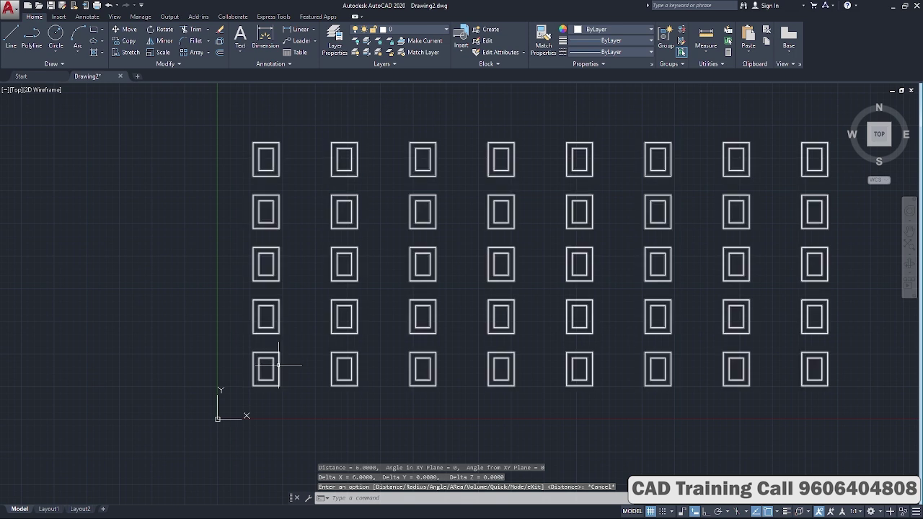
Step: Select the array, try a total column distance of 60, and settle on a total of 30
left_click(280, 365)
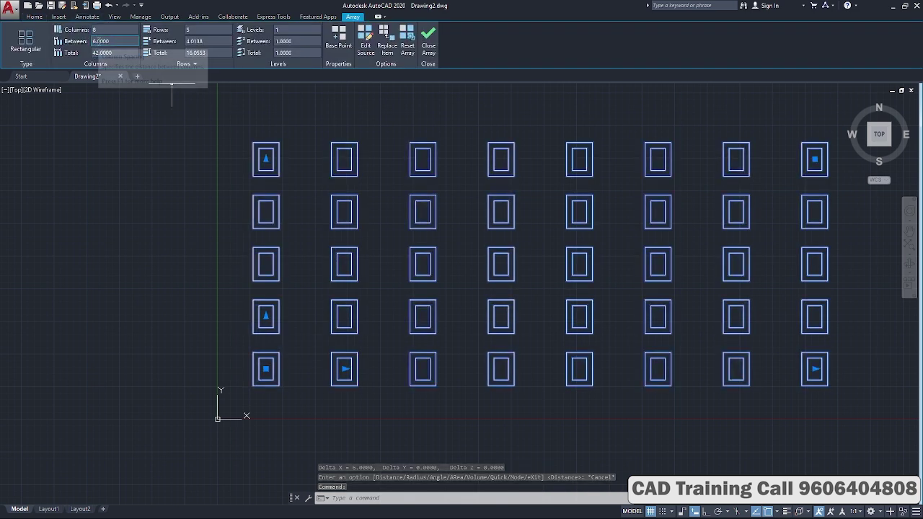
left_click(123, 42)
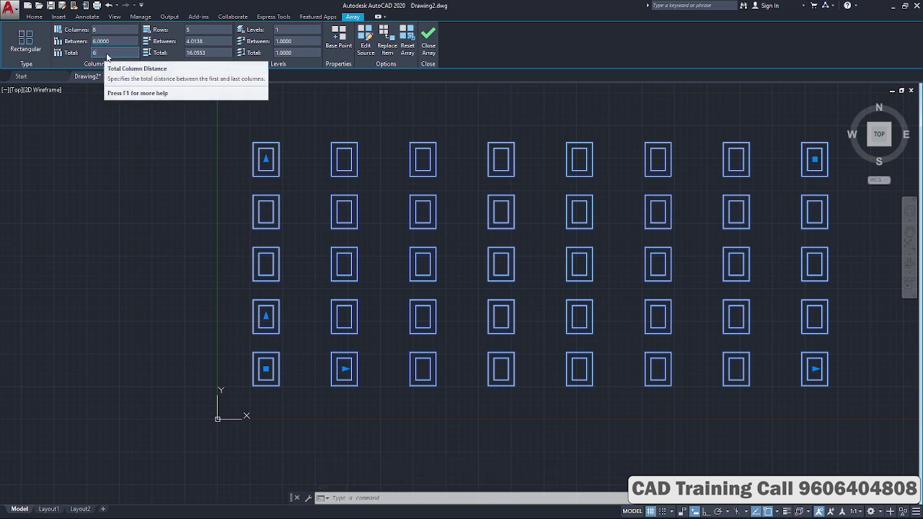
key("Return")
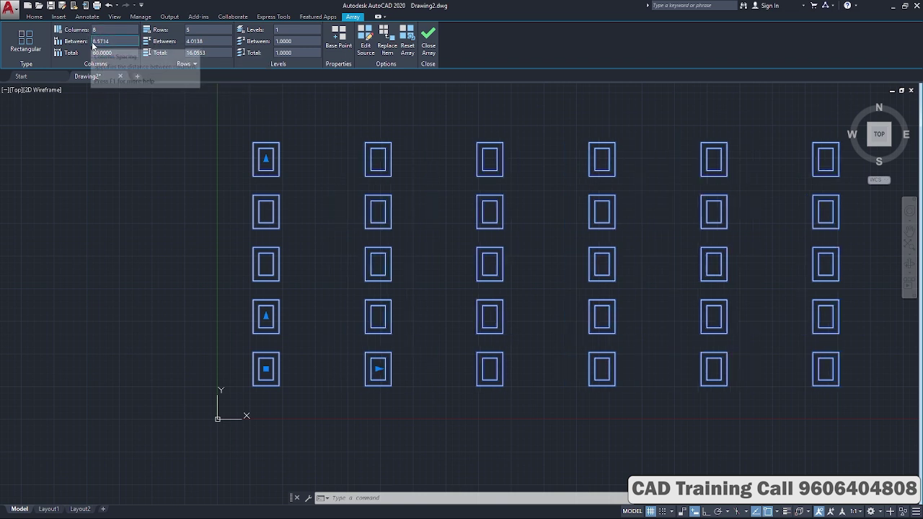
left_click(91, 41)
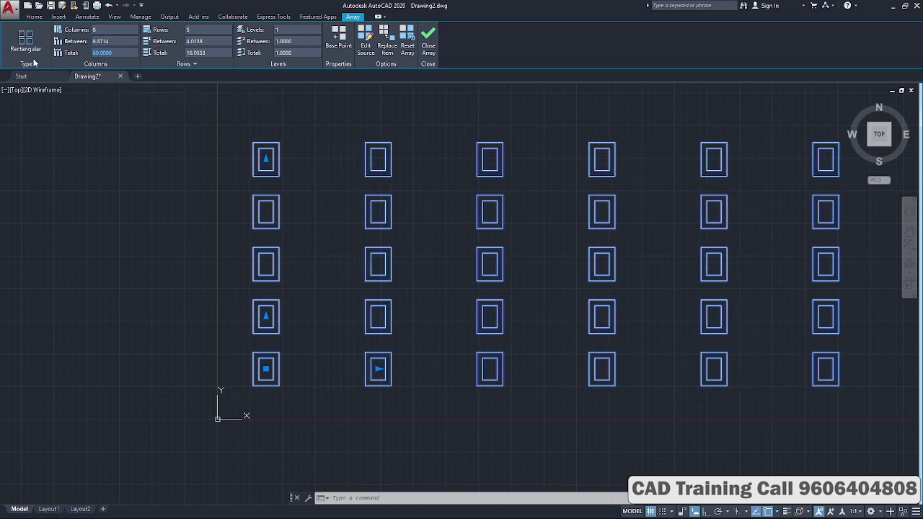
type("30")
key("Return")
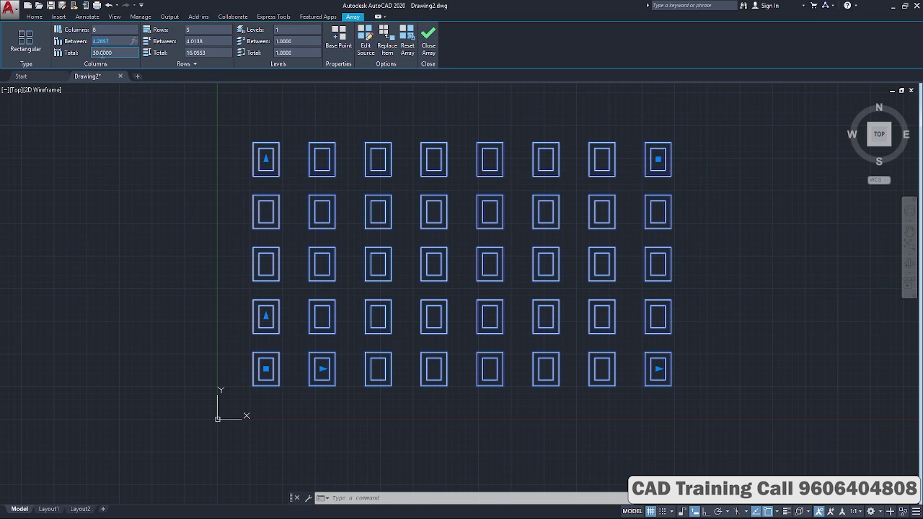
left_click(118, 52)
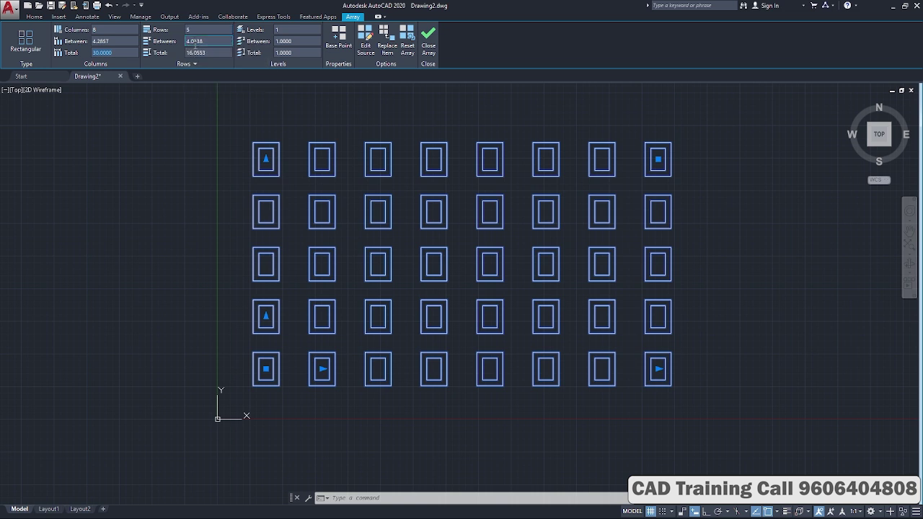
Step: Set the array's row spacing to 5
left_click(191, 29)
left_click(207, 40)
type("5")
key("Return")
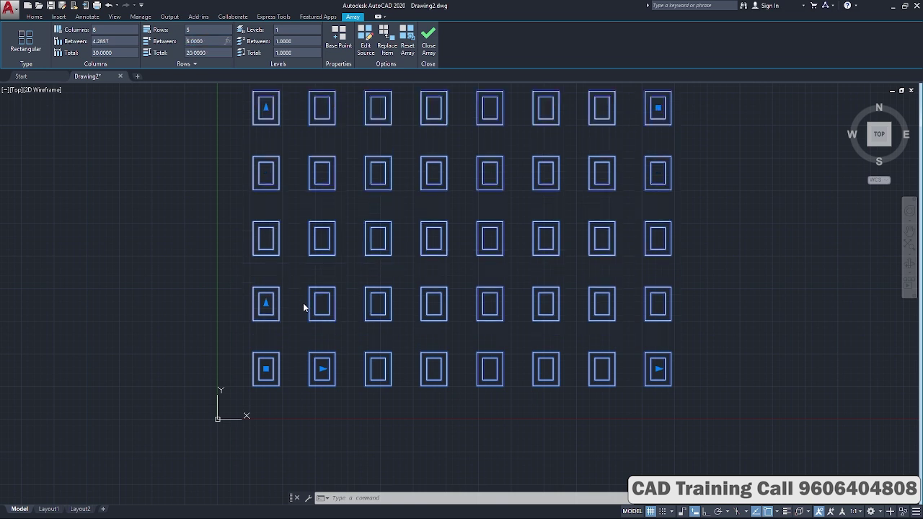
Step: Measure the vertical distance between the lower-left corners of the first column's two lowest outer rectangles
left_click(36, 16)
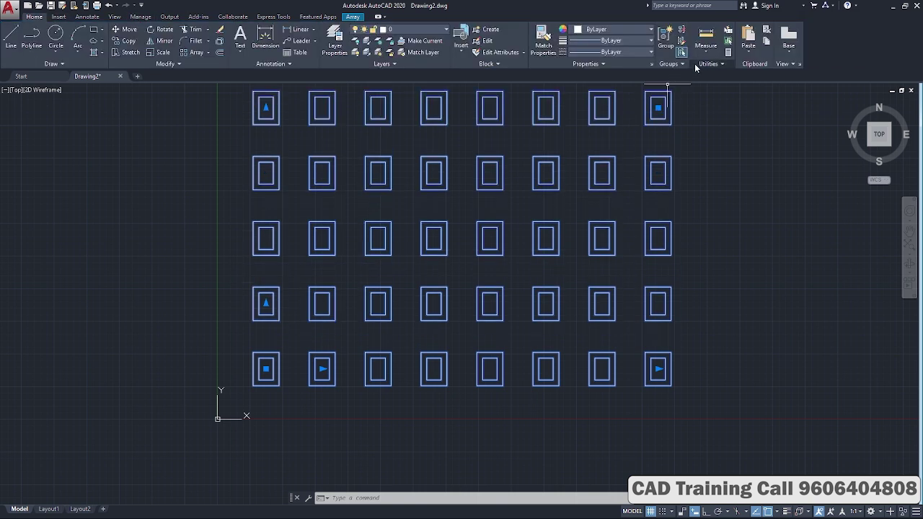
left_click(706, 50)
left_click(715, 89)
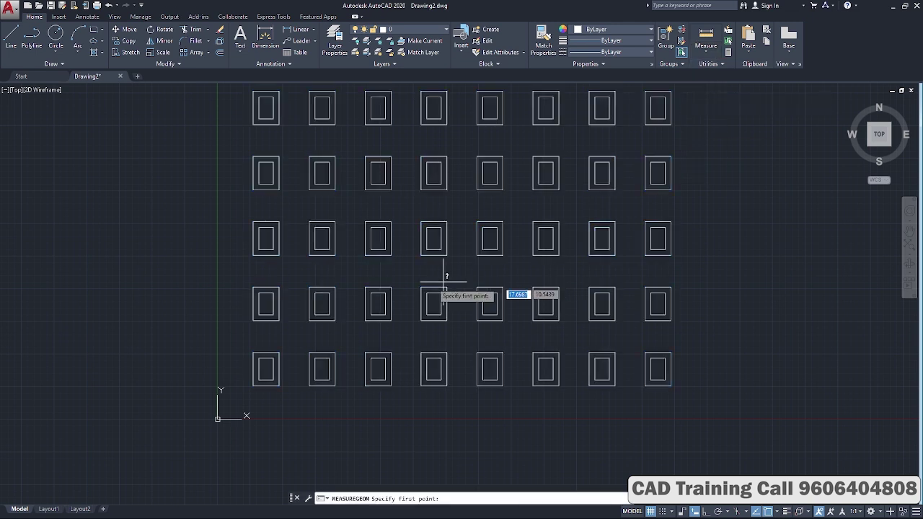
left_click(253, 385)
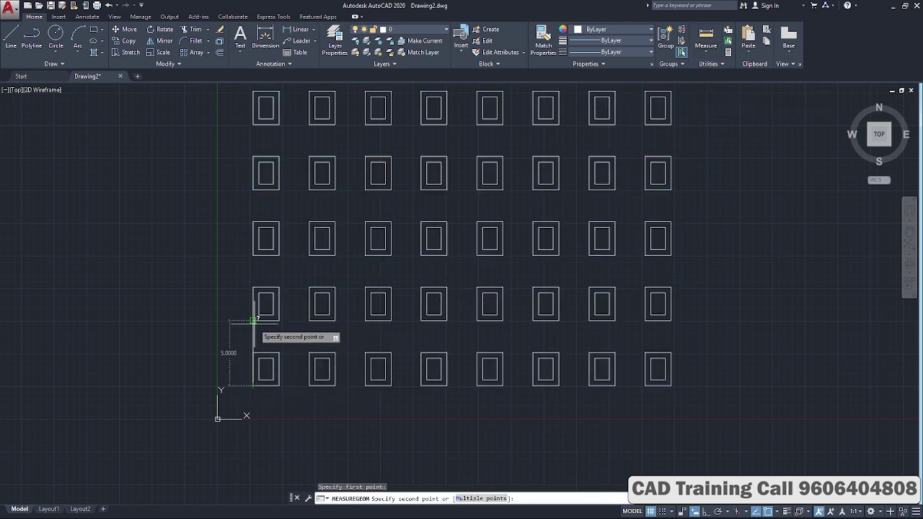
left_click(253, 319)
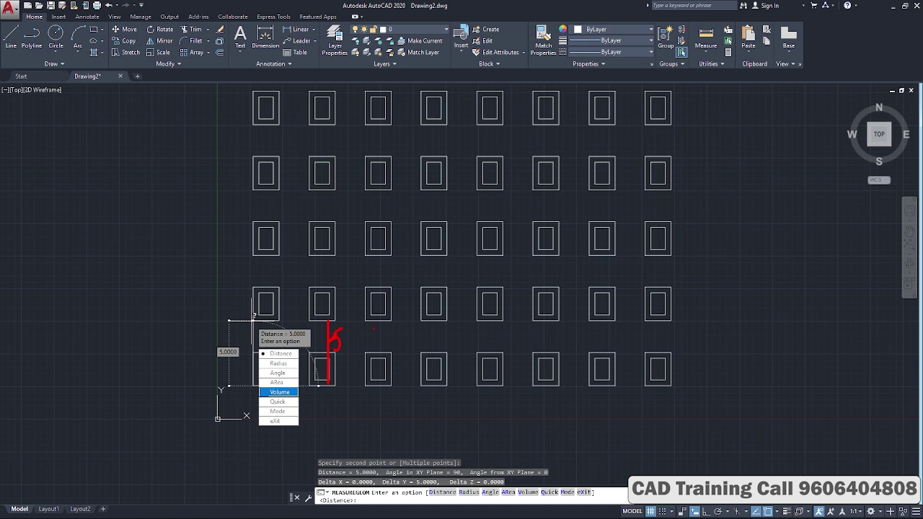
key("Escape")
Step: Set the array to 3 levels and look at it in the SW Isometric view
left_click(281, 290)
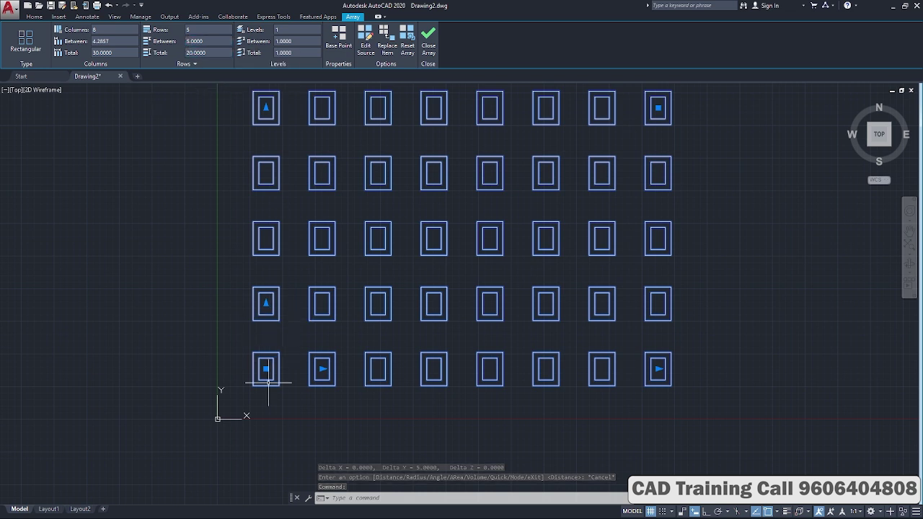
left_click(209, 53)
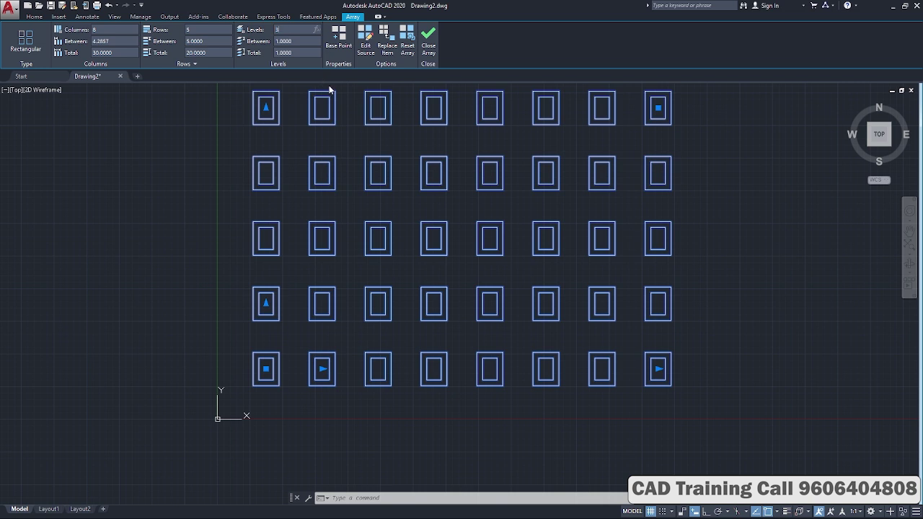
key("Return")
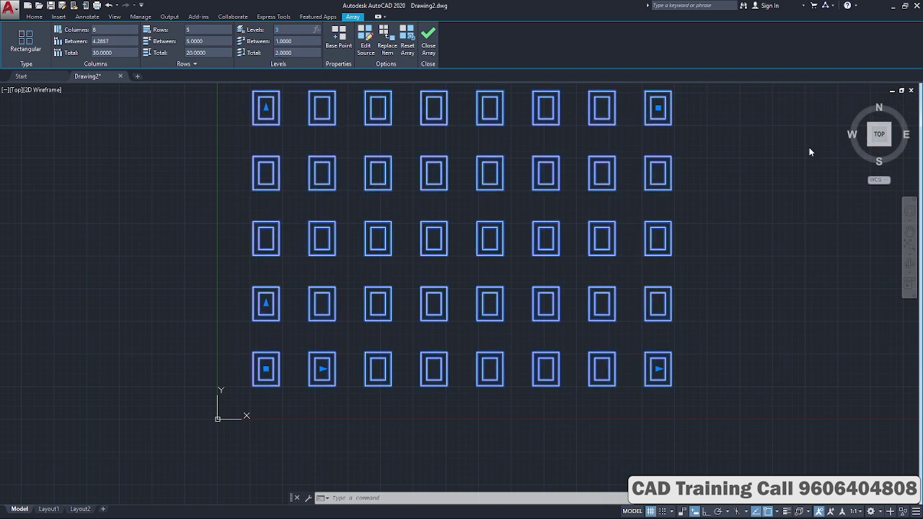
left_click(870, 148)
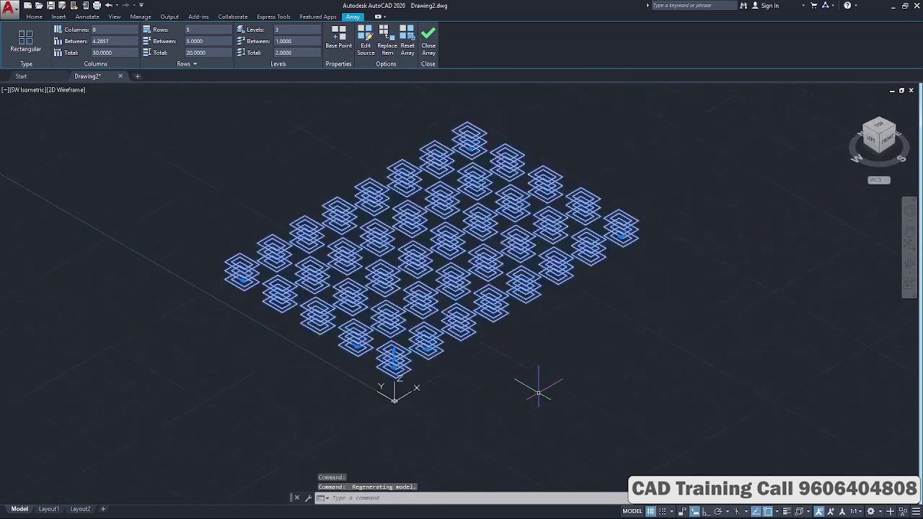
scroll(538, 393, "up", 2)
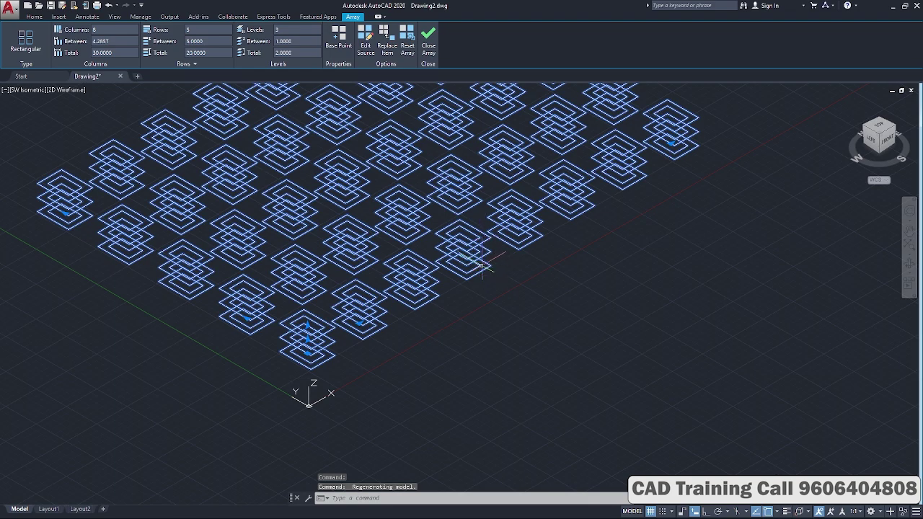
Step: Compare the array in the Top and SW Isometric views and look closely at its stacked levels
left_click(879, 127)
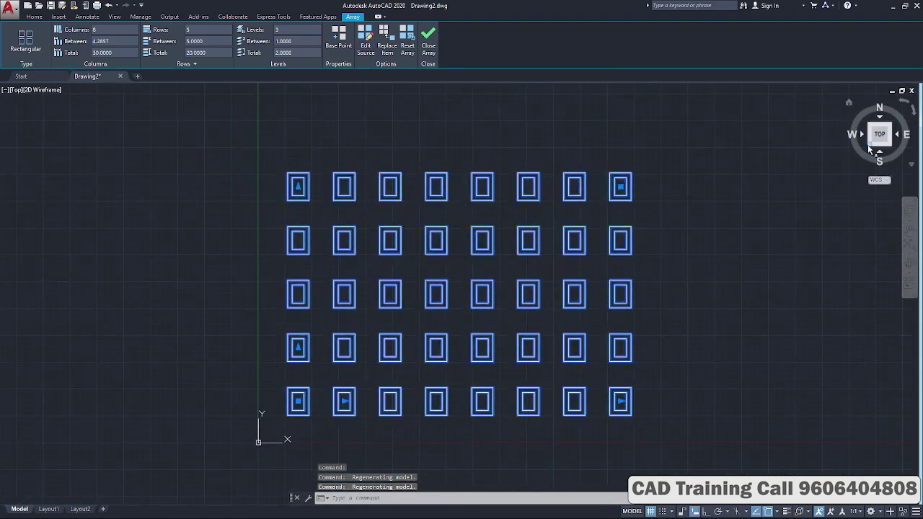
left_click(870, 149)
scroll(602, 335, "down", 5)
scroll(597, 344, "up", 6)
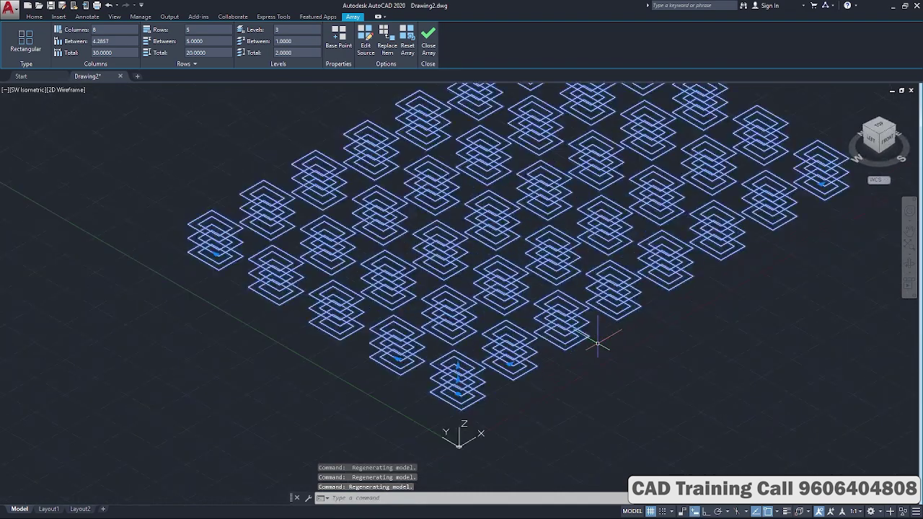
scroll(597, 344, "up", 2)
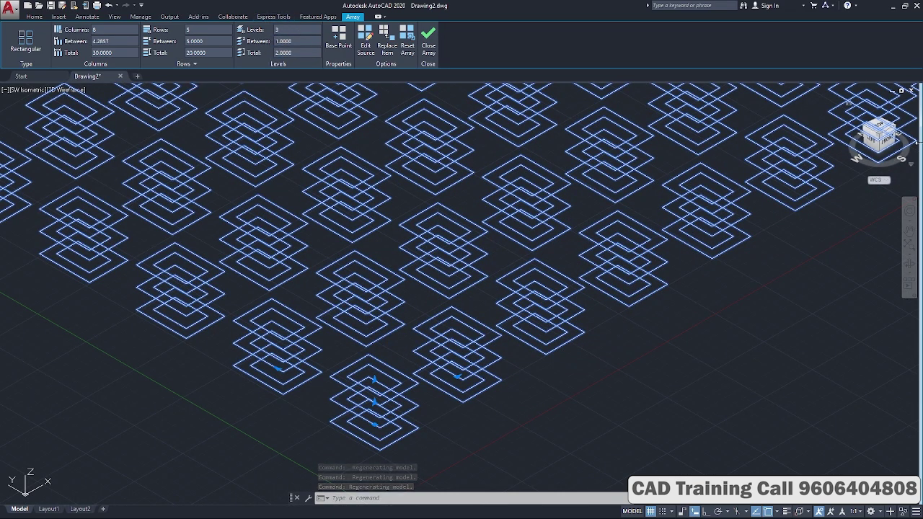
Step: Return to the Top view, set the array to 1 level, and finish editing the array
left_click(881, 125)
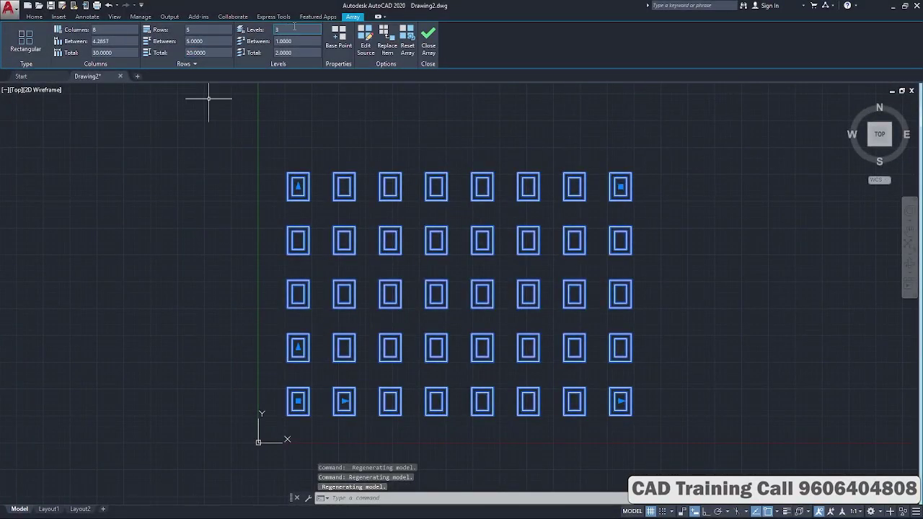
type("1")
key("Return")
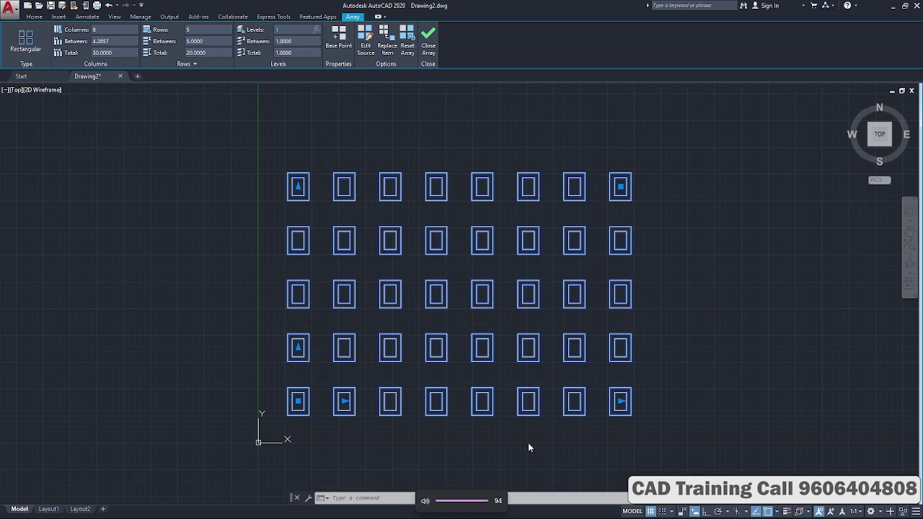
middle_click_drag(528, 447, 472, 381)
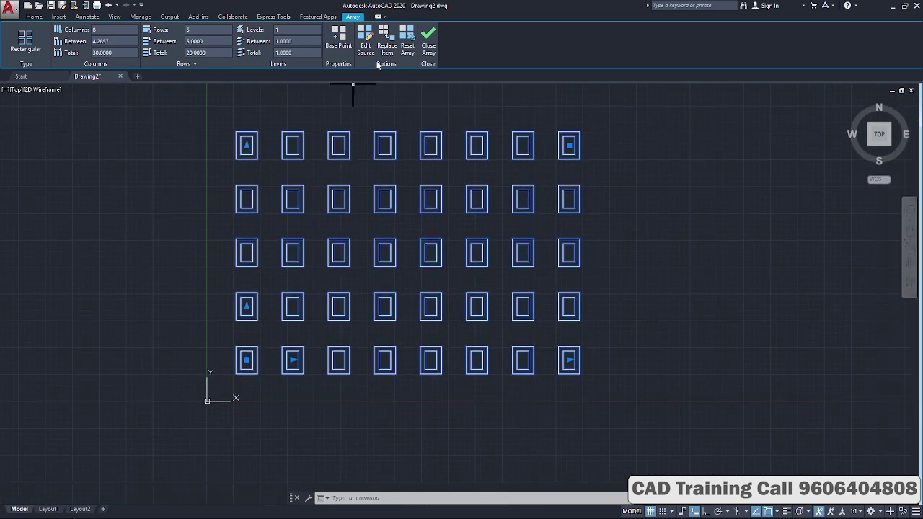
middle_click_drag(304, 367, 327, 383)
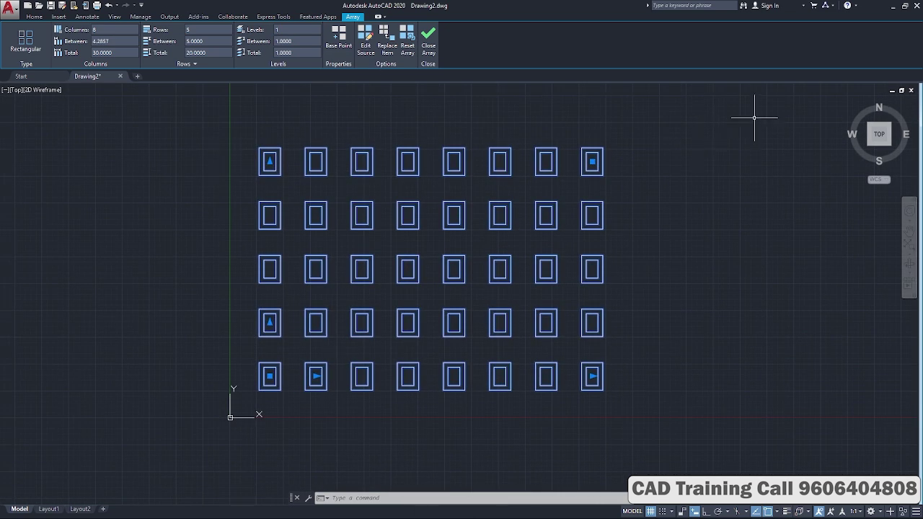
left_click(429, 43)
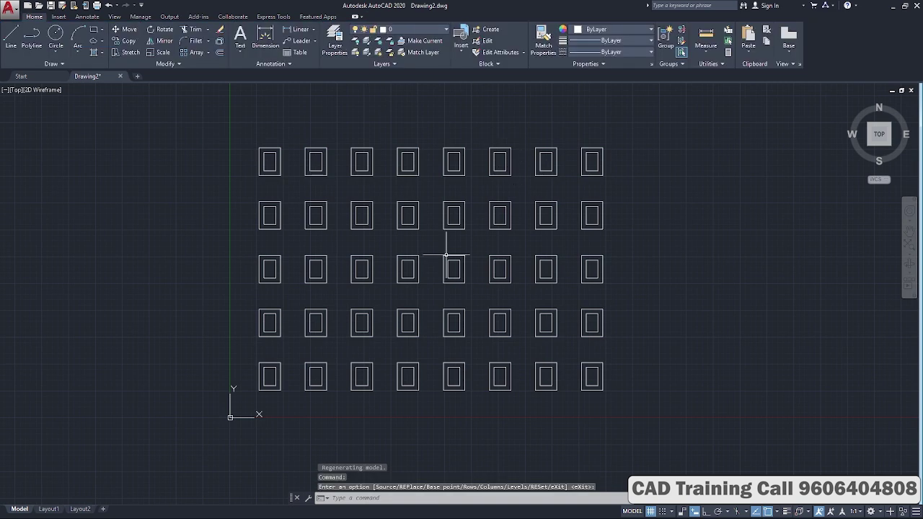
Step: Open the array's source objects for editing through the fourth item of the third row from the bottom
middle_click_drag(396, 384, 413, 383)
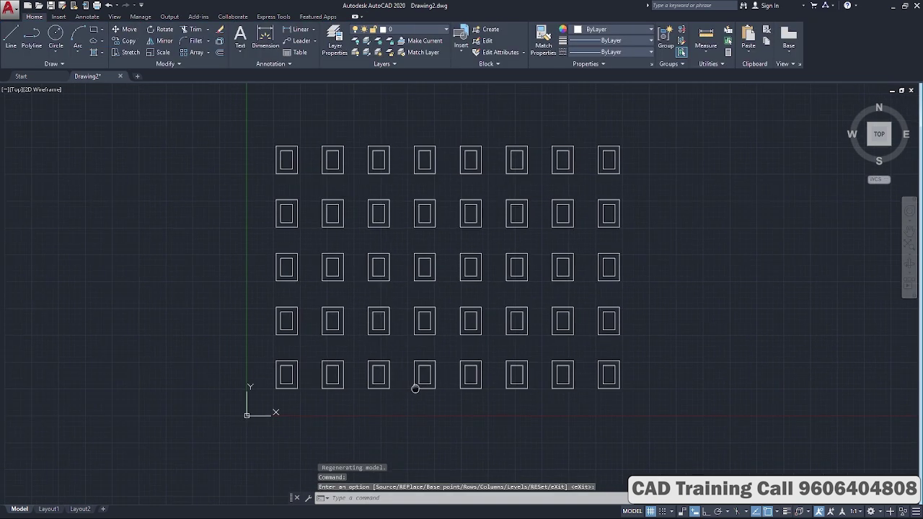
scroll(447, 328, "up", 2)
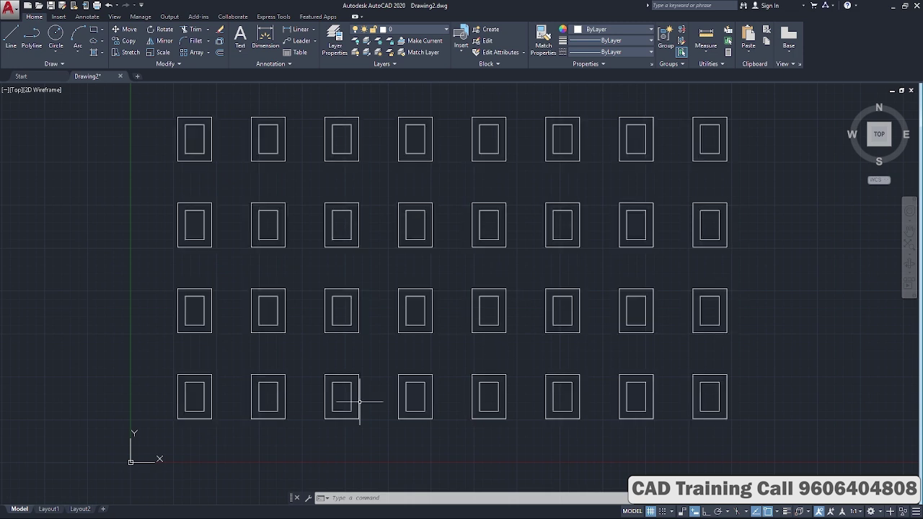
left_click(198, 374)
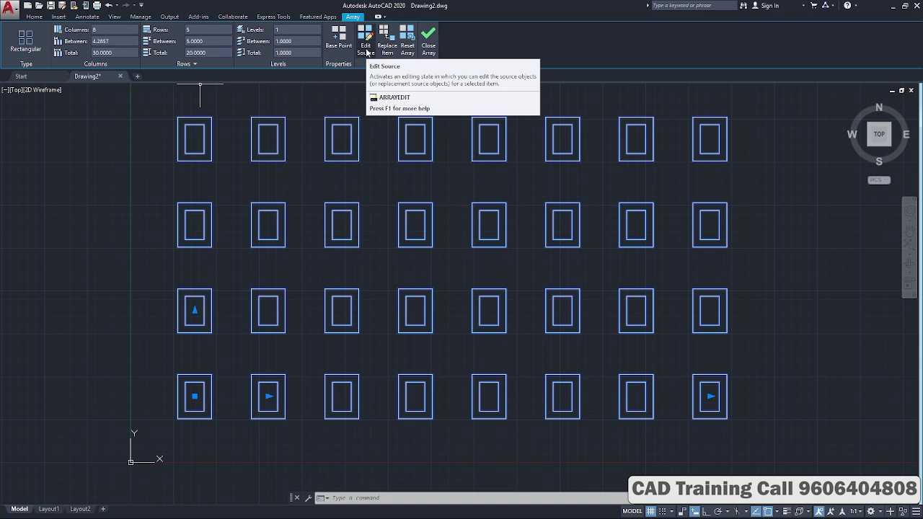
left_click(364, 49)
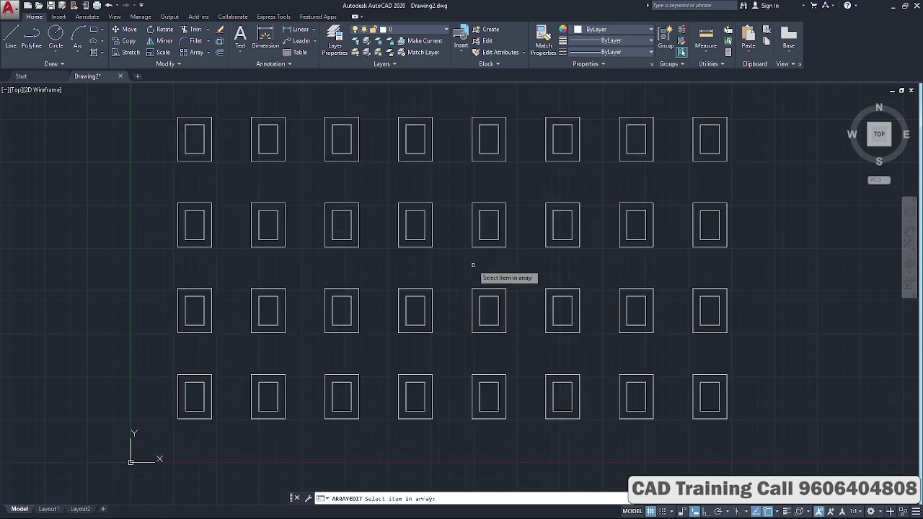
left_click(421, 210)
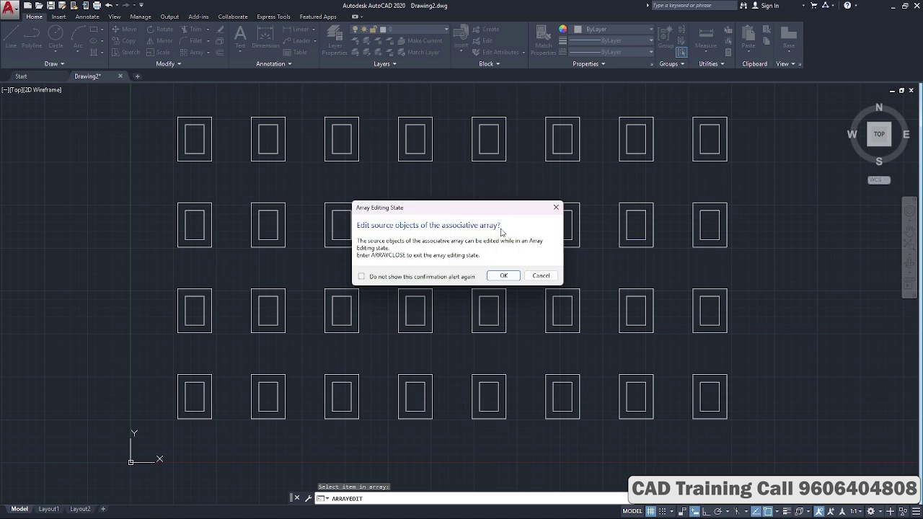
left_click(502, 276)
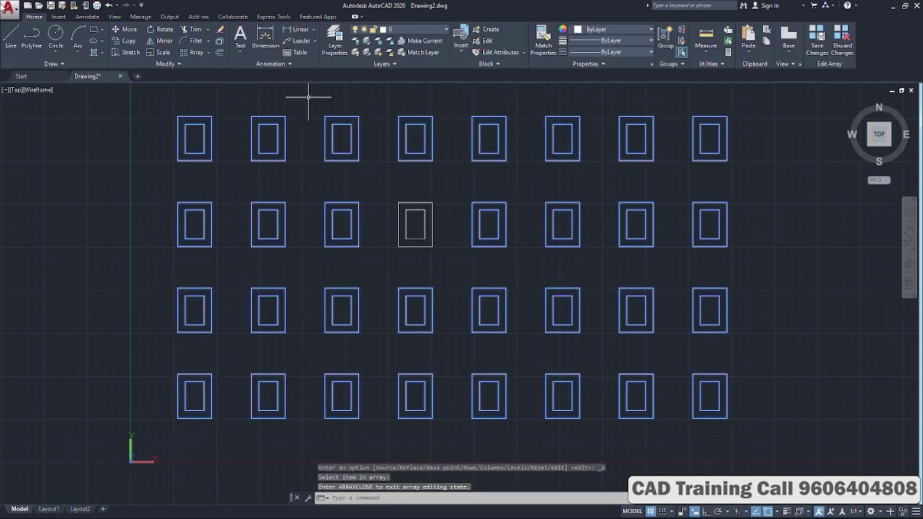
Step: Draw a vertical line between the midpoints of the inner rectangle's upper and lower edges in the editable item
type("l")
key("Return")
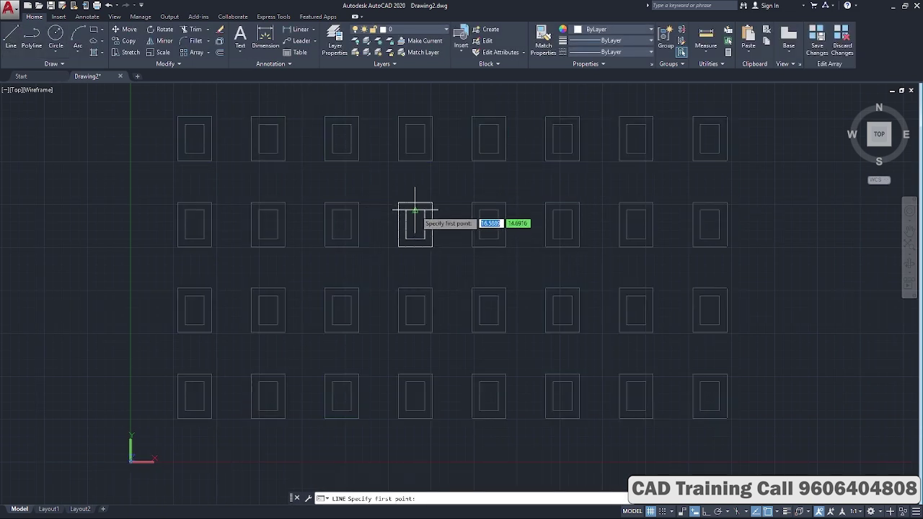
left_click(416, 210)
left_click(415, 239)
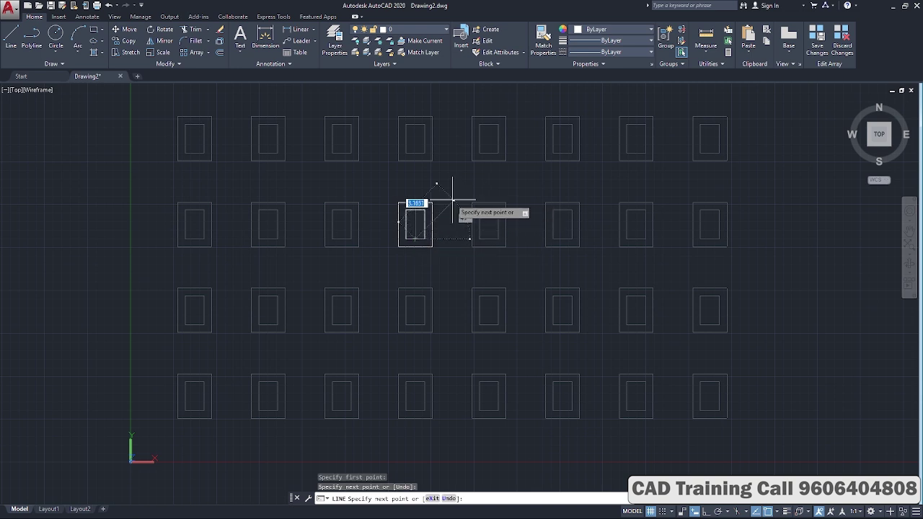
right_click(454, 205)
left_click(457, 206)
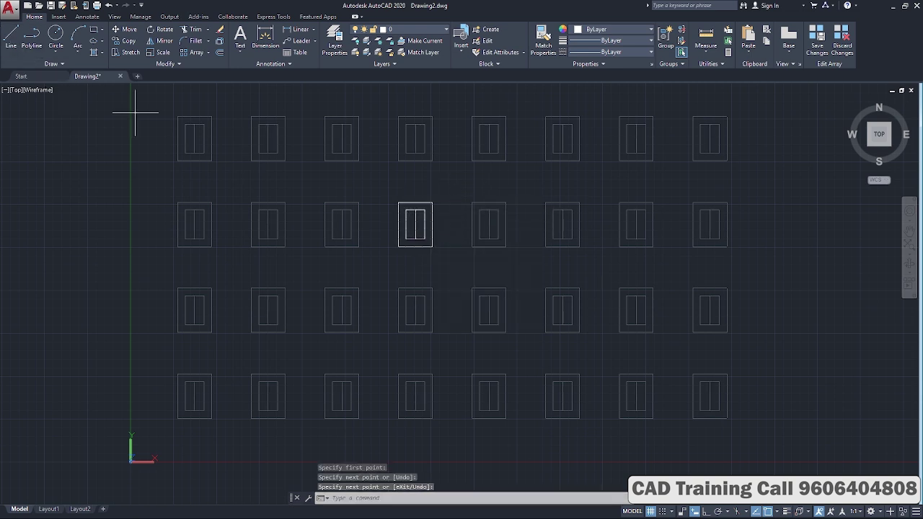
Step: Draw a horizontal line joining the midpoints of the inner rectangle's two vertical sides
key("Return")
left_click(406, 224)
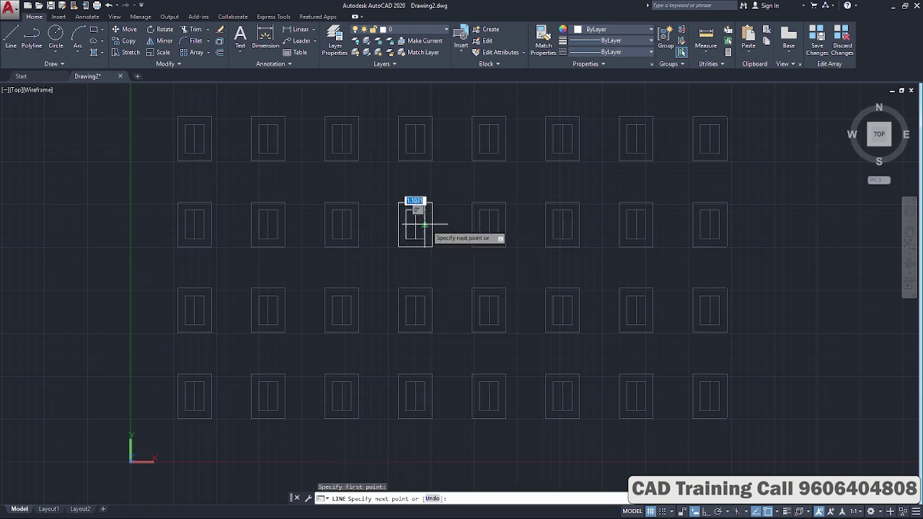
left_click(425, 224)
right_click(442, 216)
left_click(461, 225)
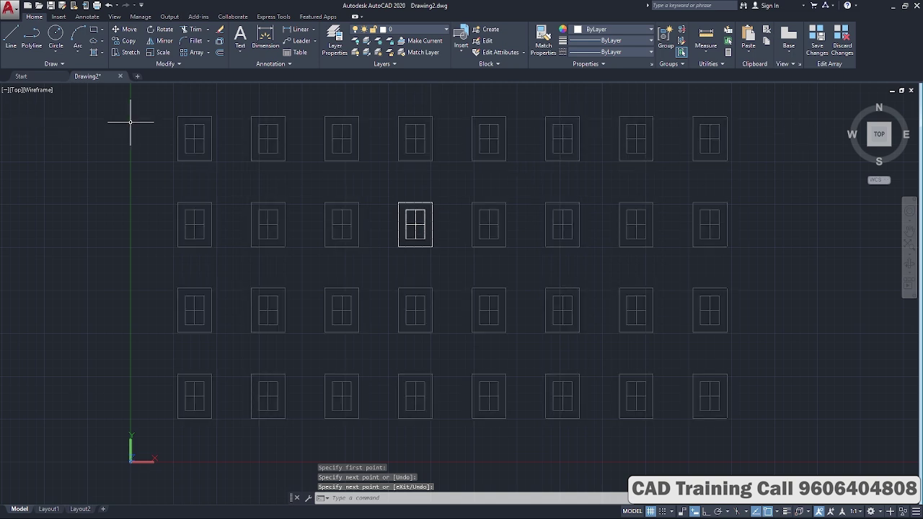
key("Return")
left_click(97, 149)
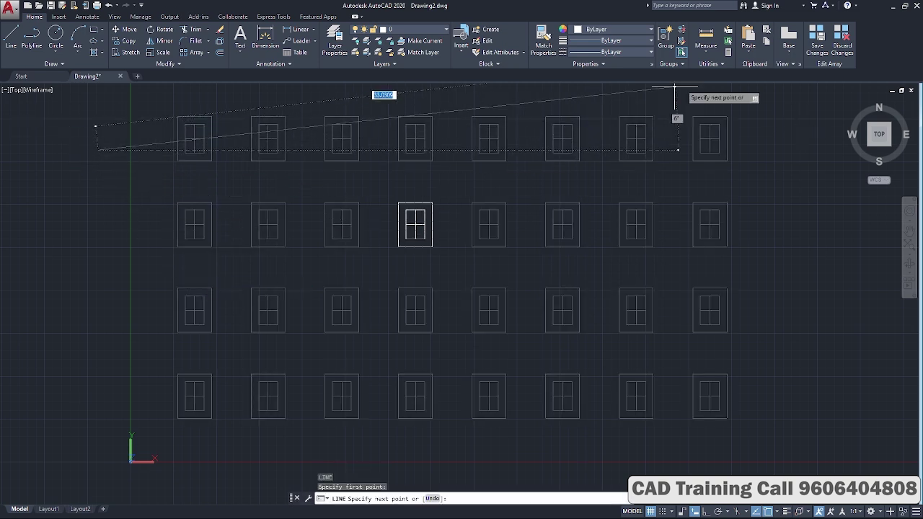
left_click(14, 187)
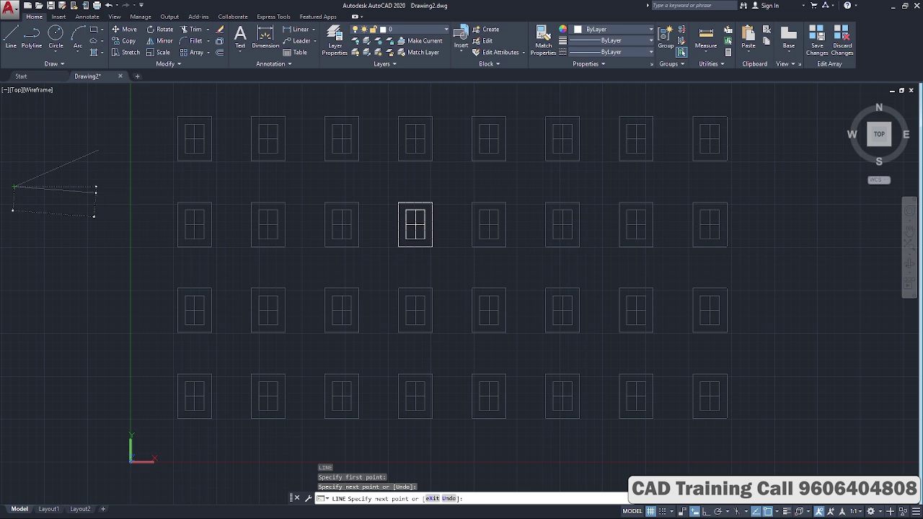
key("ctrl+z")
key("Escape")
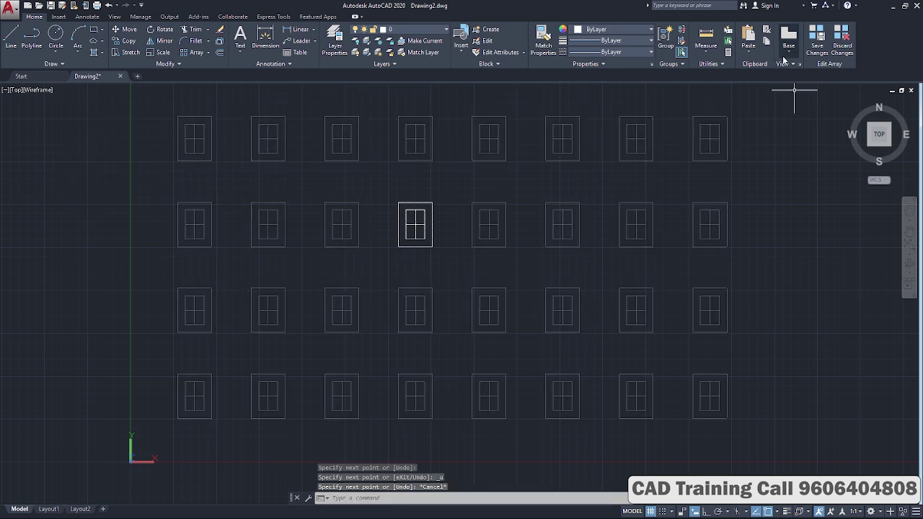
Step: Save the source changes to the array and reopen source editing on the fourth item of the second row from the bottom
left_click(818, 48)
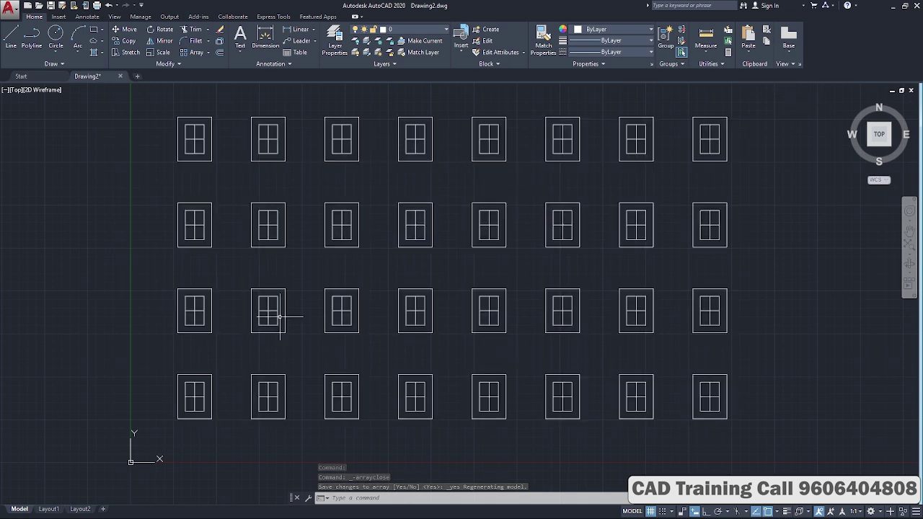
left_click(213, 375)
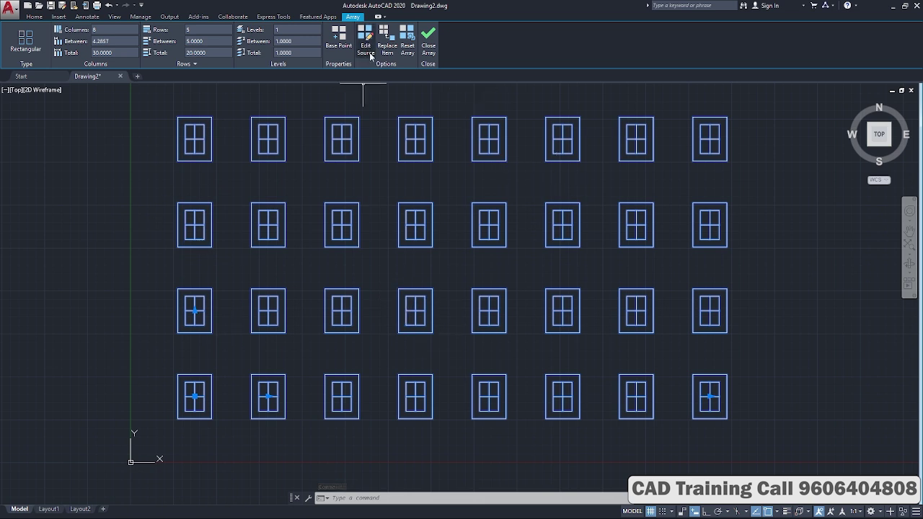
left_click(368, 52)
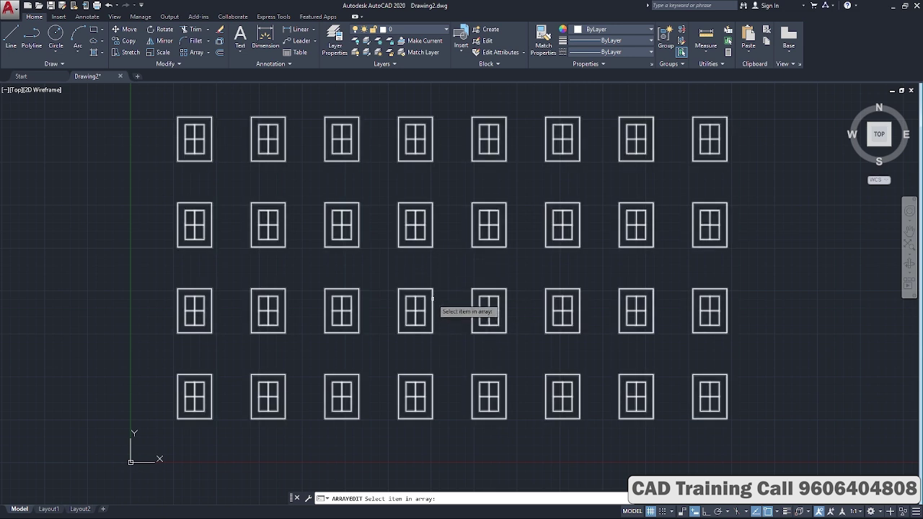
left_click(432, 297)
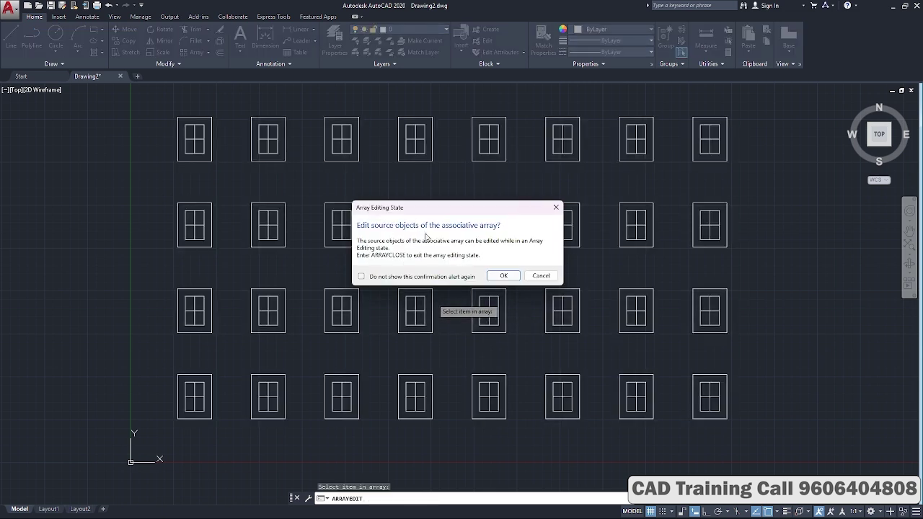
left_click(490, 277)
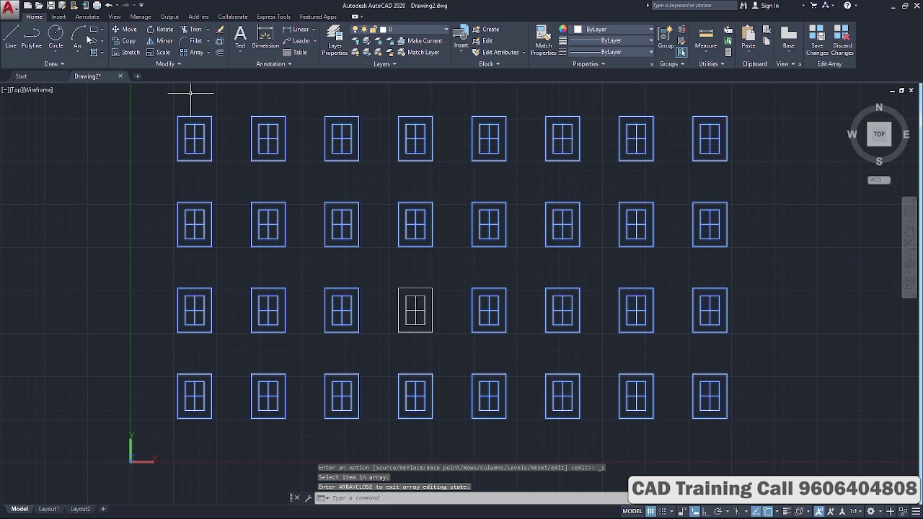
Step: Draw a circle centred on the crossing lines, spanning the inner rectangle's width, and save the source changes to the array
left_click(54, 35)
scroll(412, 309, "up", 2)
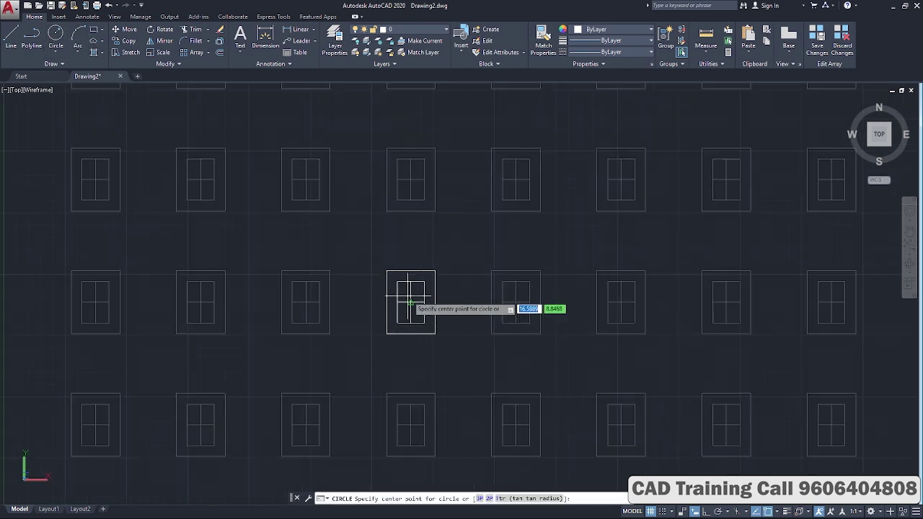
left_click(410, 303)
left_click(423, 309)
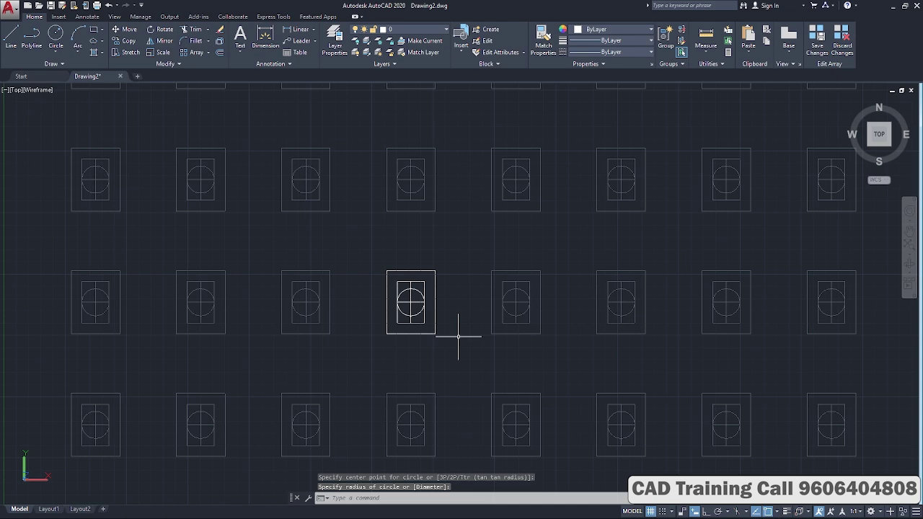
left_click(817, 40)
scroll(309, 329, "down", 4)
scroll(354, 319, "up", 2)
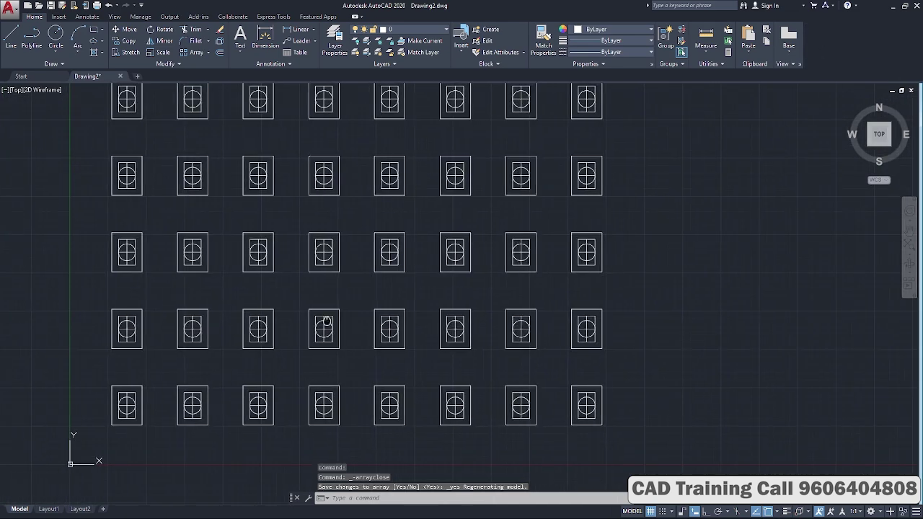
Step: Draw a separate rectangle about 2 by 2.7 units to the right of the array, beside its second row from the top
middle_click_drag(390, 341, 387, 356)
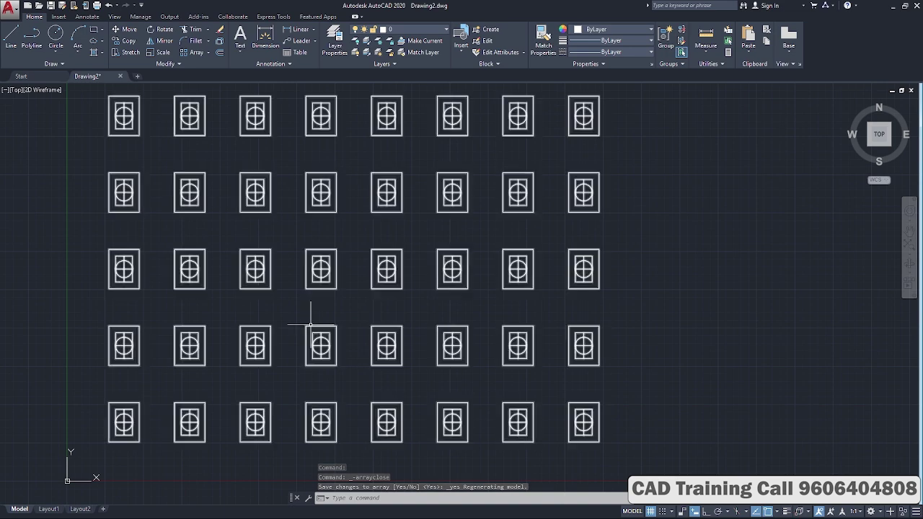
scroll(540, 248, "down", 2)
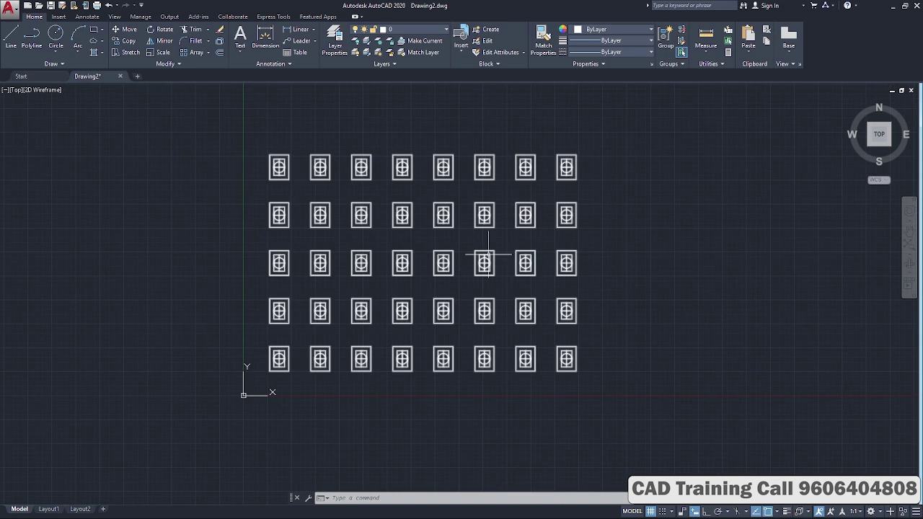
mouse_move(495, 289)
middle_mouse_down()
mouse_move(488, 296)
mouse_move(486, 286)
middle_mouse_up()
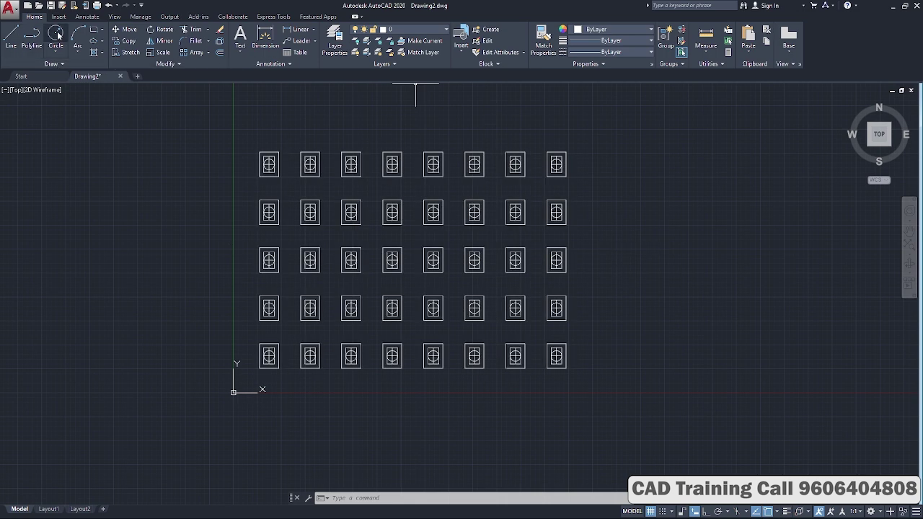
left_click(94, 29)
left_click(617, 200)
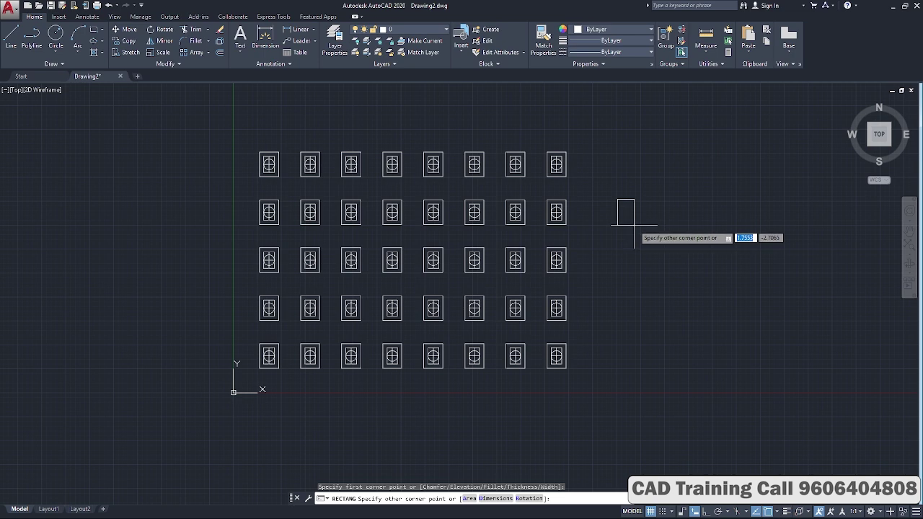
left_click(636, 226)
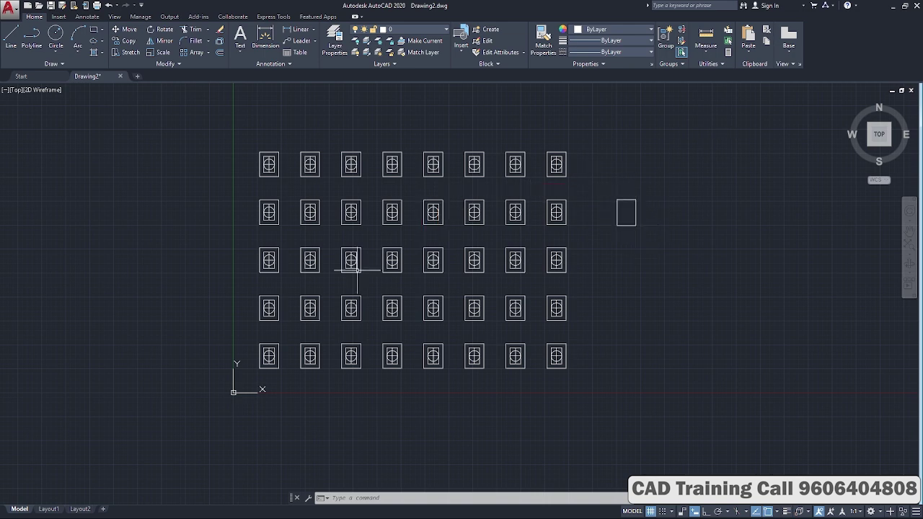
Step: Replace the array's fifth item in the second row from the top with the separate rectangle, using the rectangle's centre as base point
left_click(317, 258)
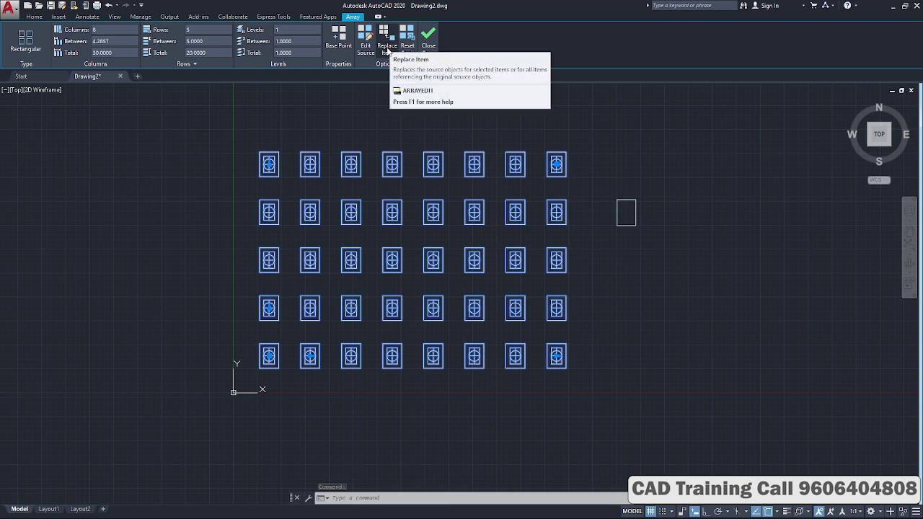
left_click(387, 49)
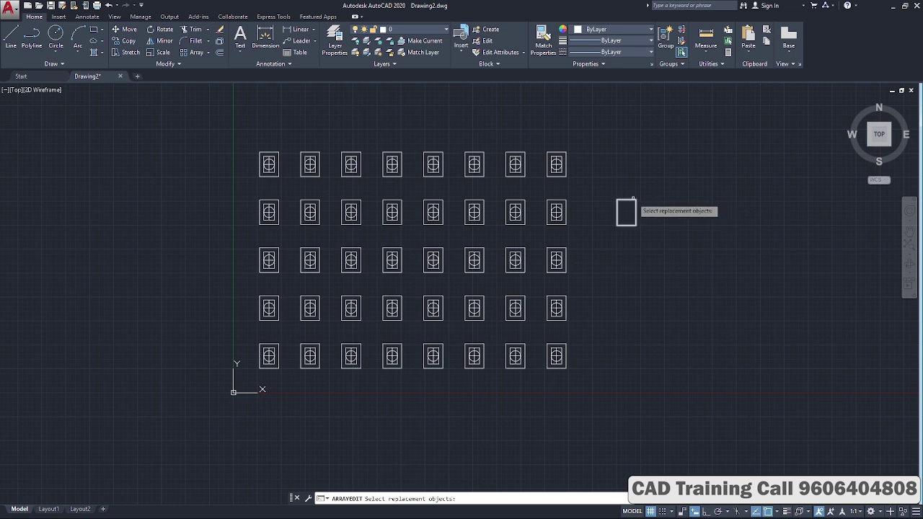
left_click(628, 200)
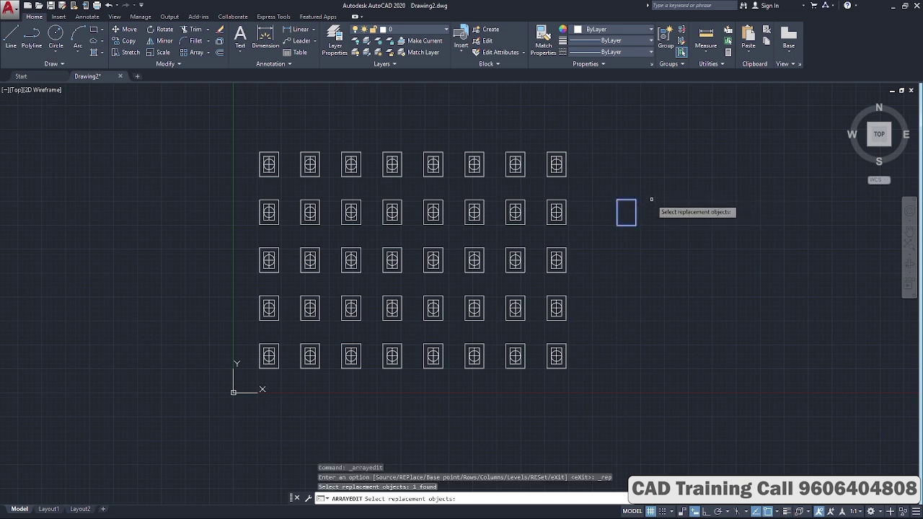
key("Return")
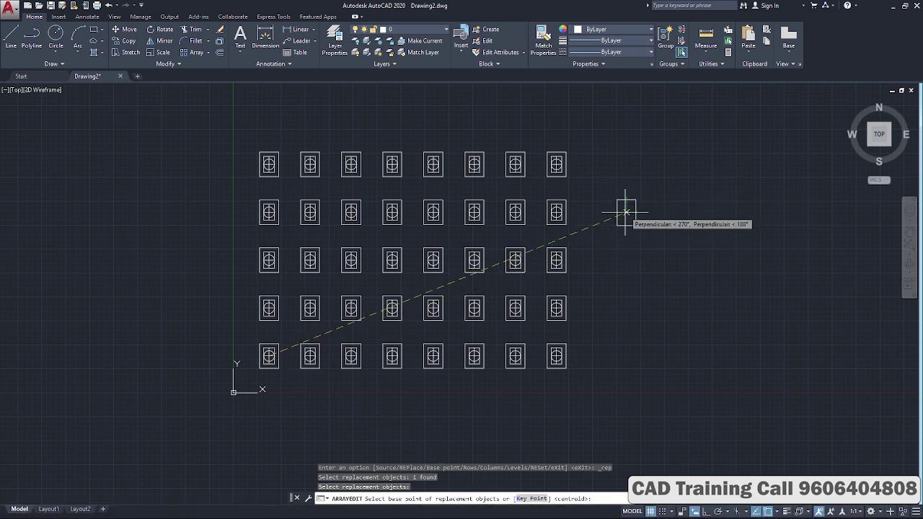
left_click(627, 212)
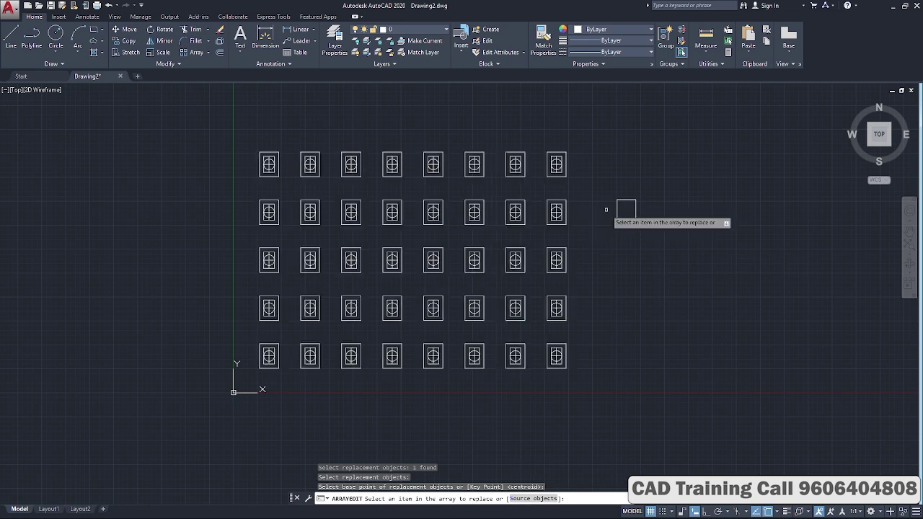
left_click(436, 201)
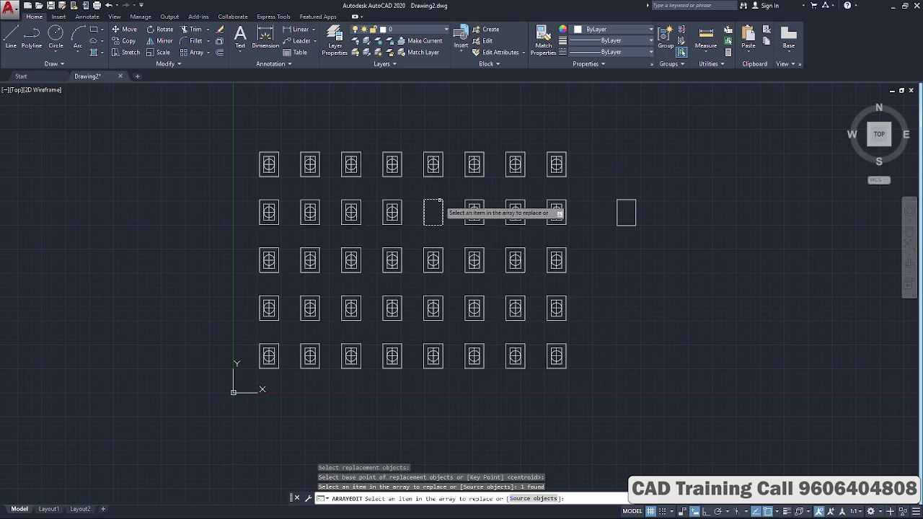
right_click(627, 177)
left_click(646, 186)
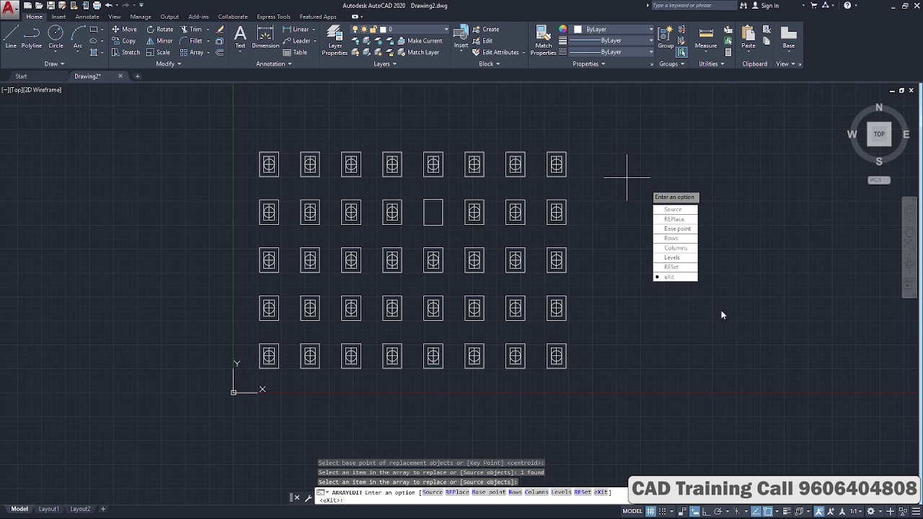
key("Escape")
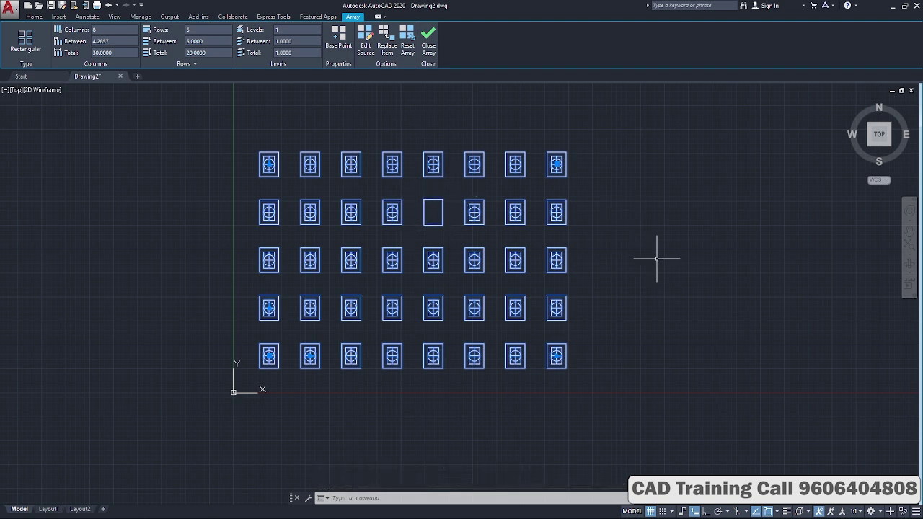
Step: Draw a circle slightly larger than an array item to the right of the array, near its second row from the top
left_click(33, 16)
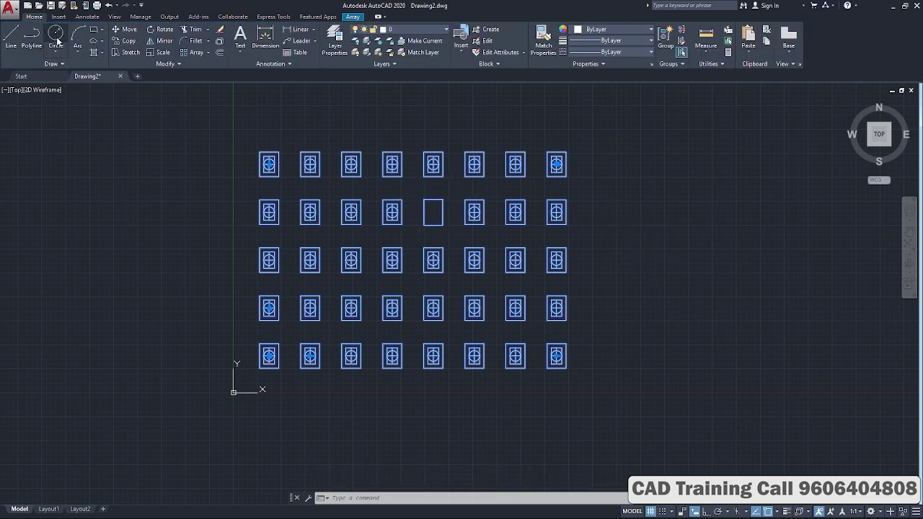
left_click(56, 36)
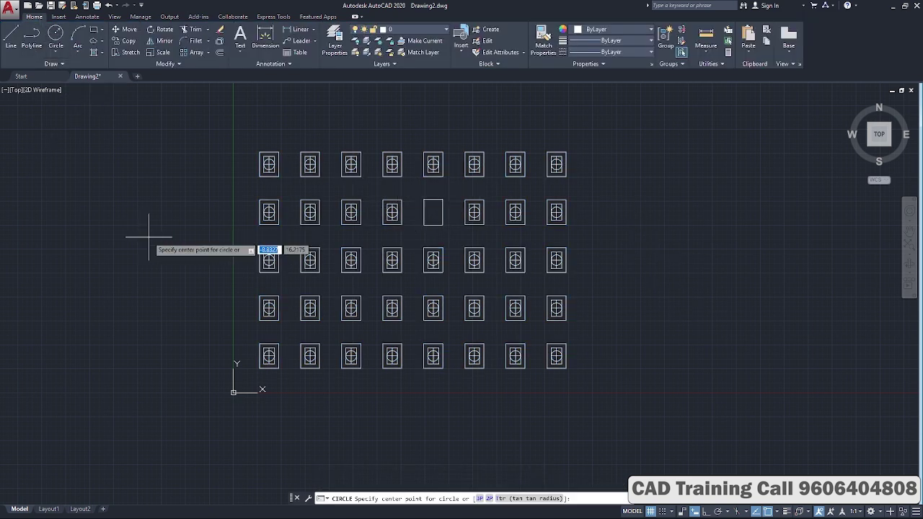
left_click(618, 227)
left_click(631, 238)
key("Escape")
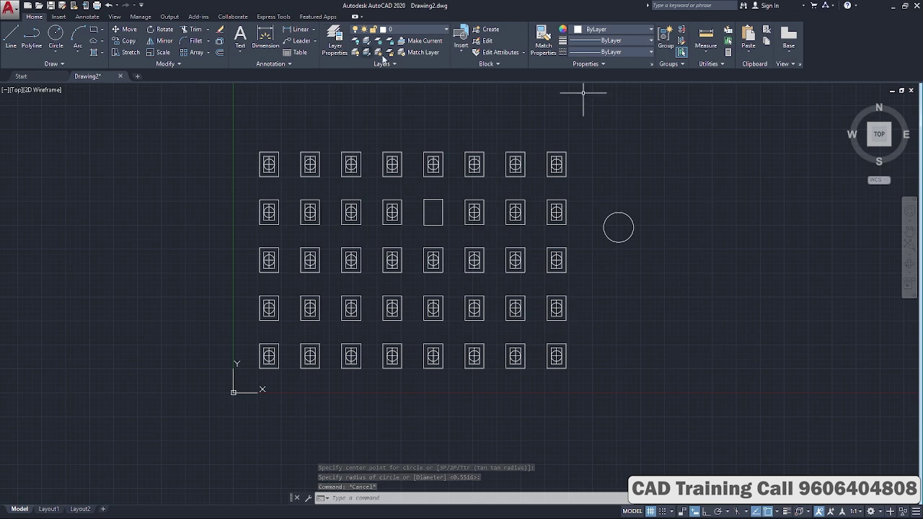
Step: Replace the array's second item in the second row from the bottom with the separate circle, using the circle's centre as base point
left_click(555, 157)
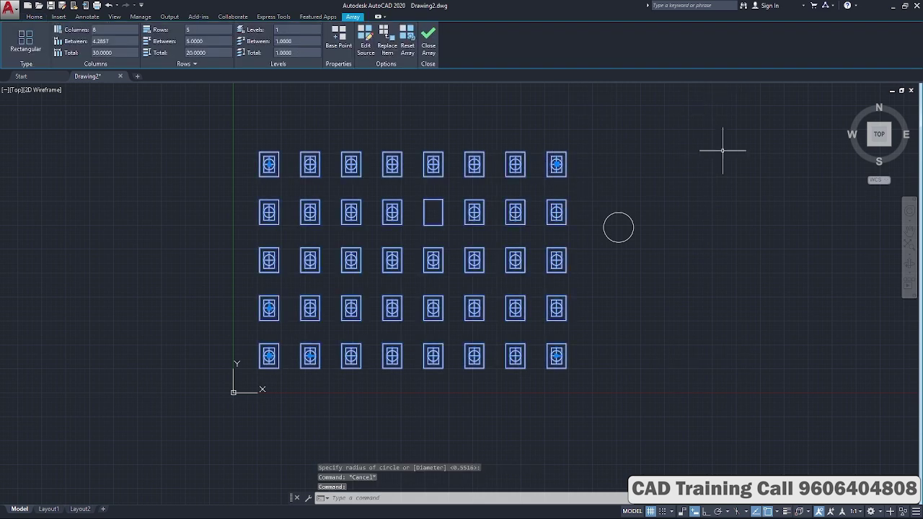
left_click(388, 49)
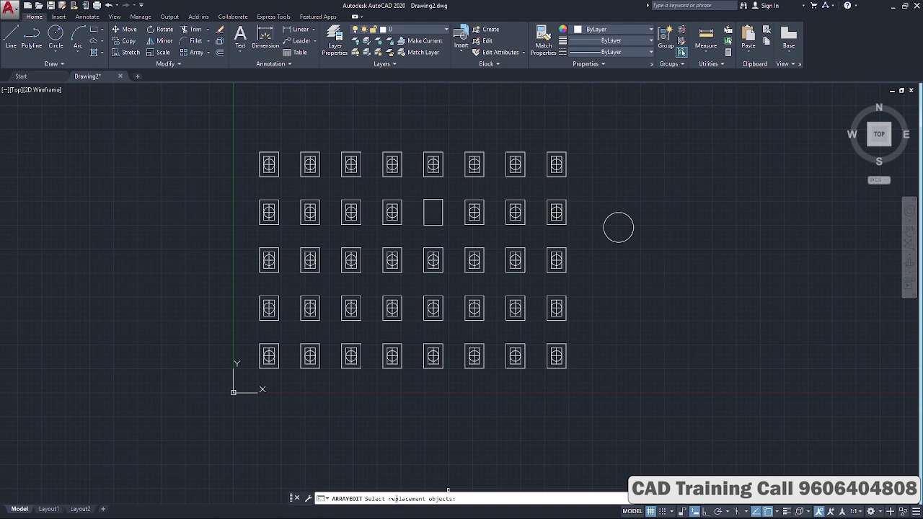
left_click(629, 217)
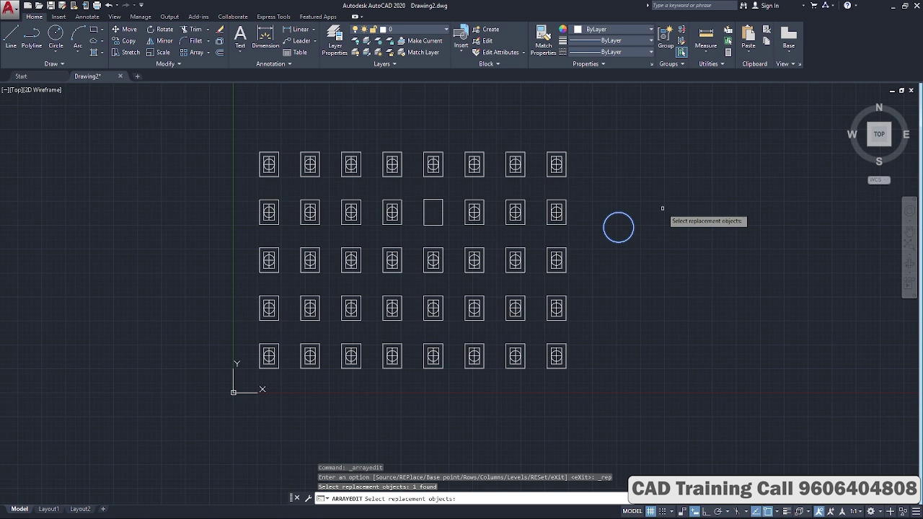
key("Return")
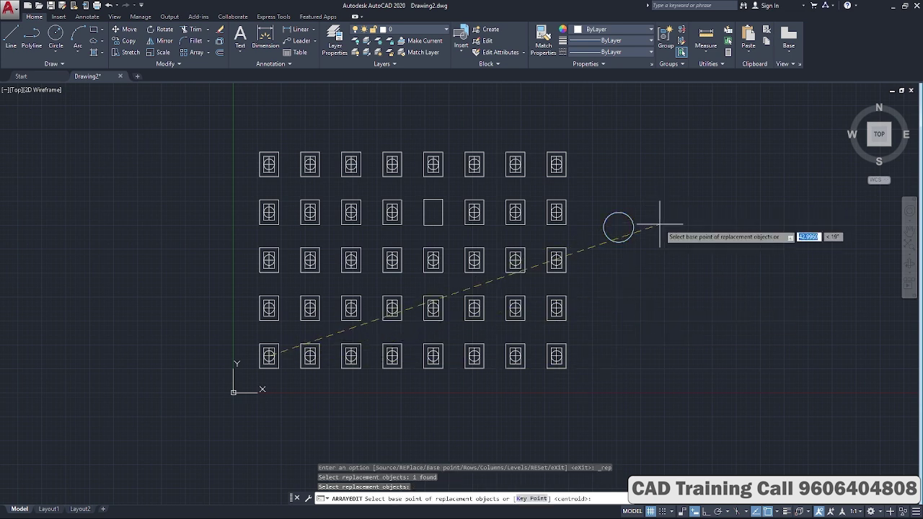
left_click(618, 228)
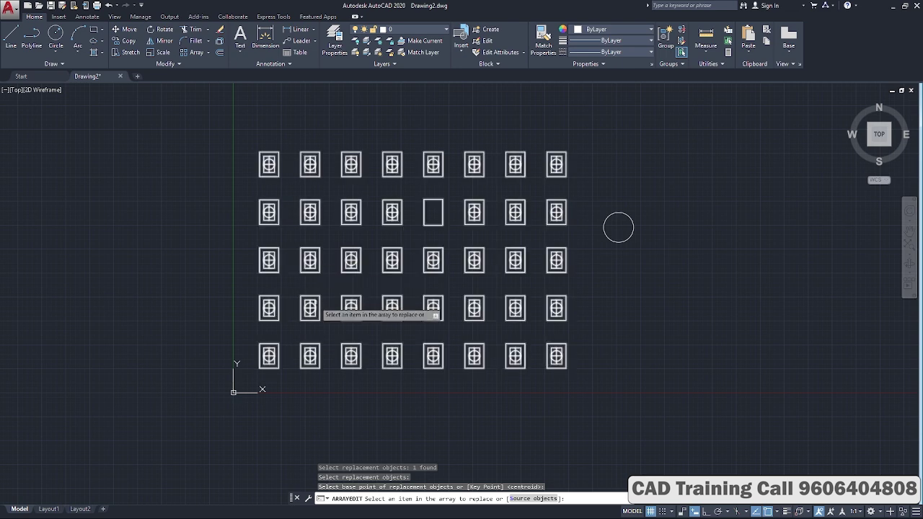
left_click(309, 302)
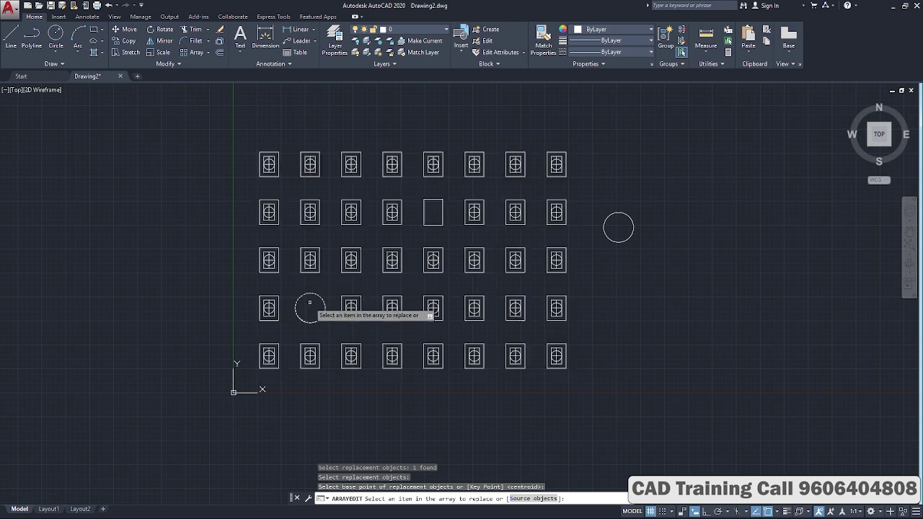
right_click(682, 235)
left_click(714, 241)
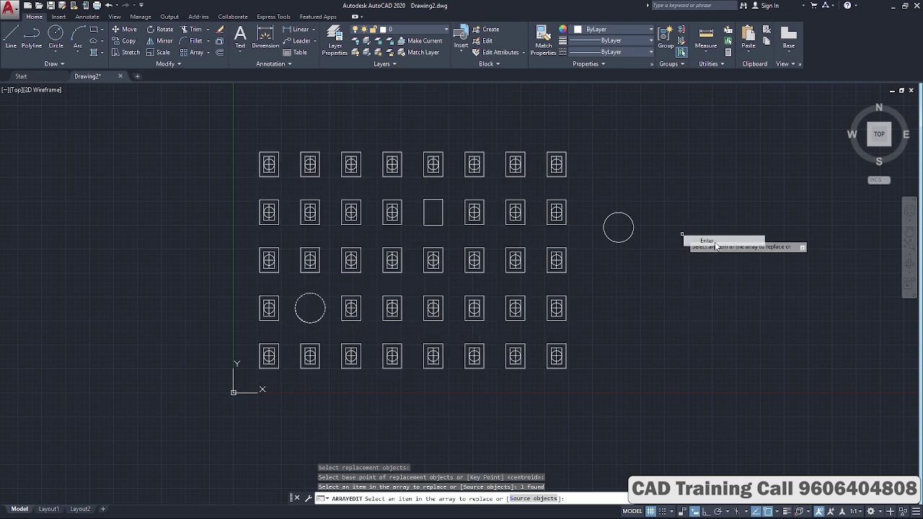
right_click(768, 268)
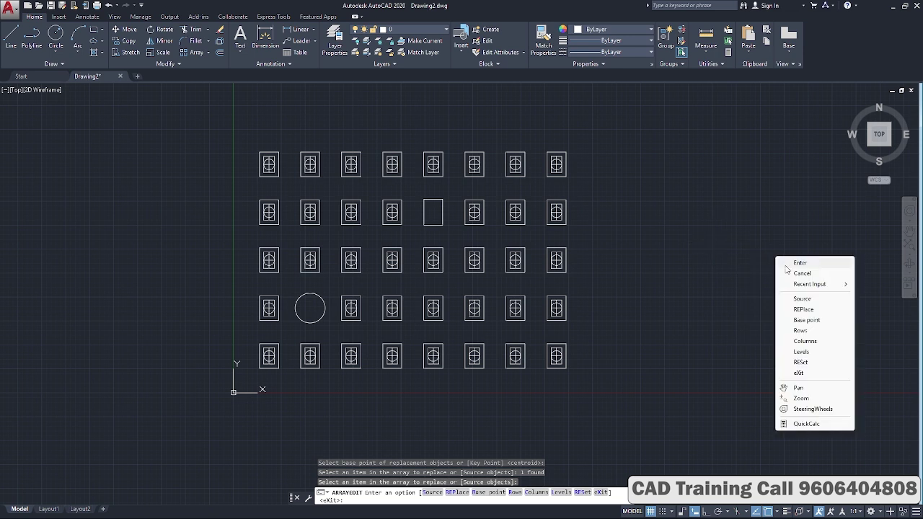
left_click(790, 269)
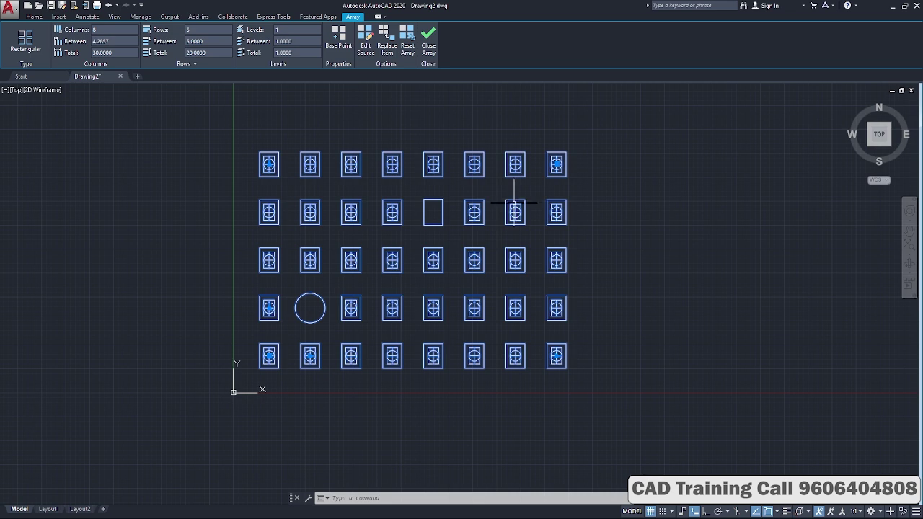
key("Escape")
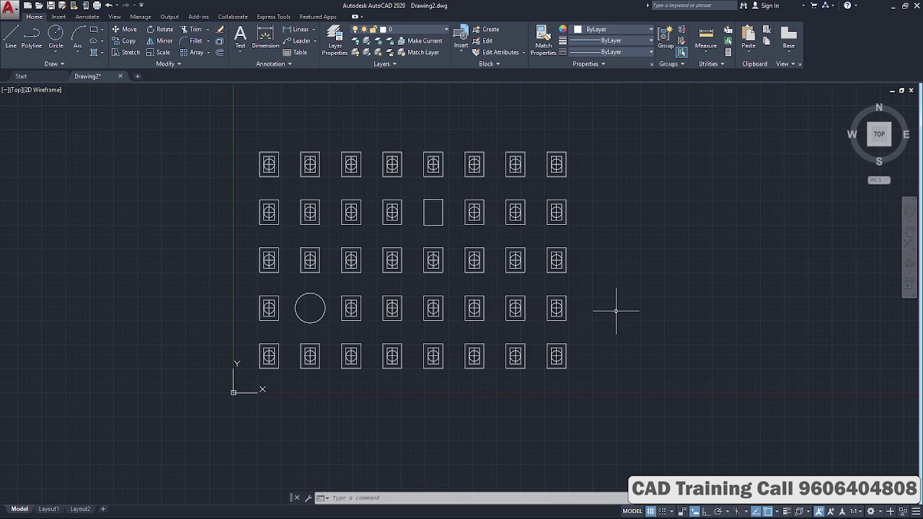
Step: Explode the entire rectangular array into individual objects
left_click(721, 130)
left_click(194, 450)
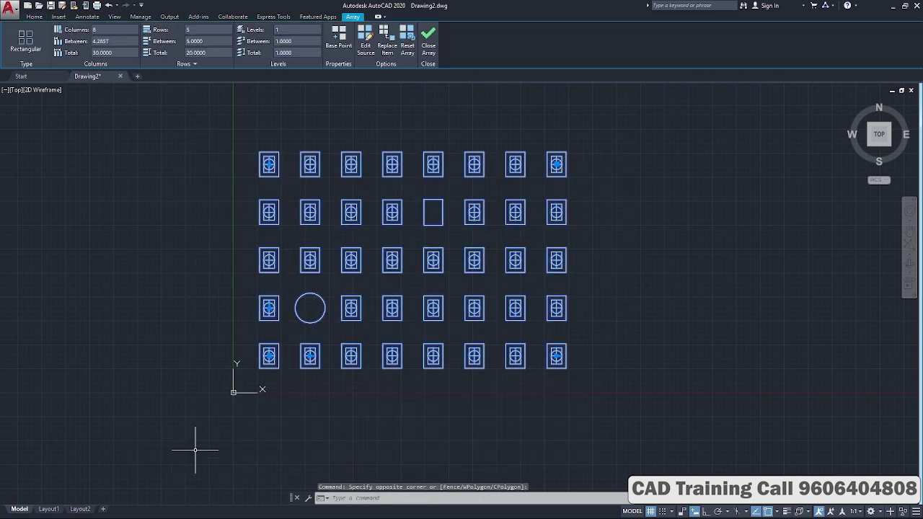
left_click(33, 17)
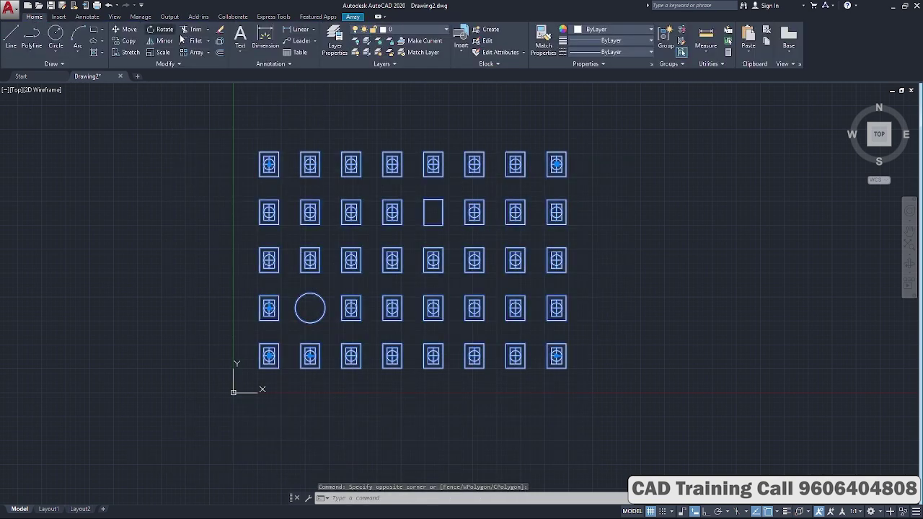
left_click(220, 42)
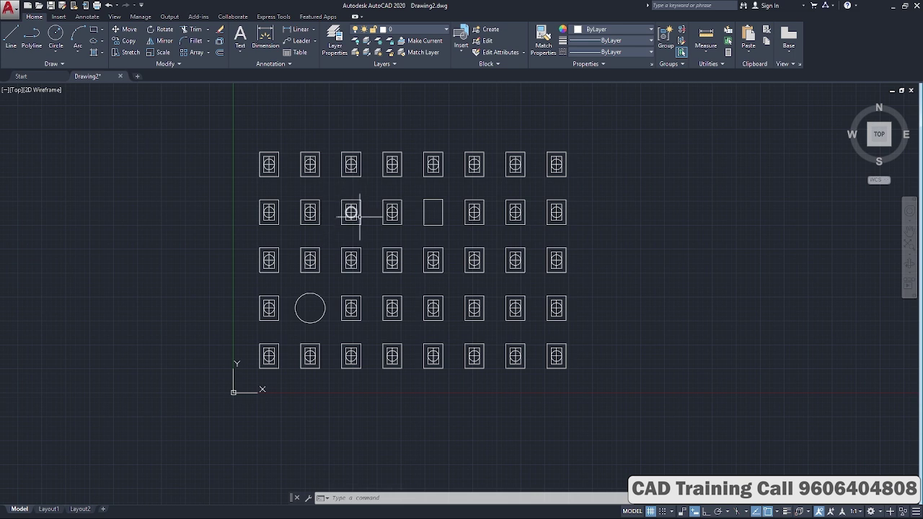
Step: Enlarge the circle of the third item in the top row until it surrounds that item's outer rectangle
left_click(351, 159)
left_click(356, 164)
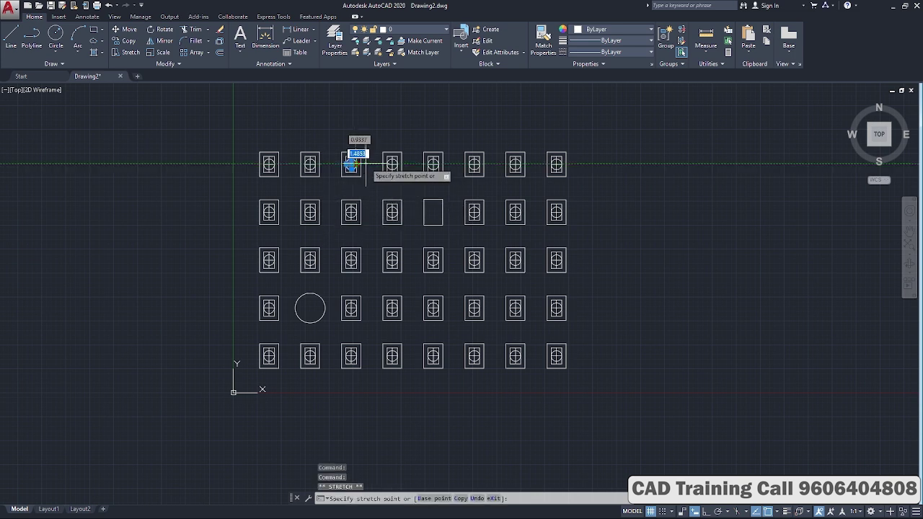
left_click(370, 165)
Step: Stretch the upper-right and lower-left corners of the seventh top-row item's outer rectangle outward to form a slanted quadrilateral
left_click(525, 153)
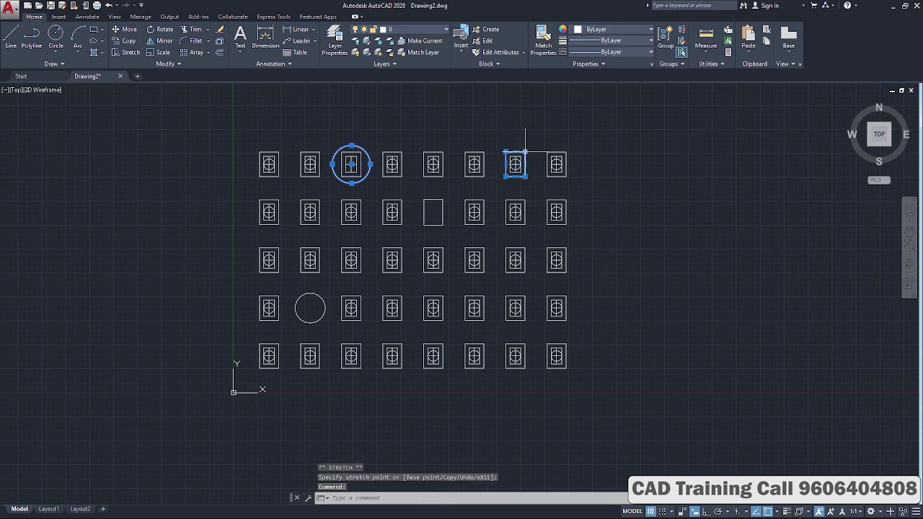
left_click(525, 152)
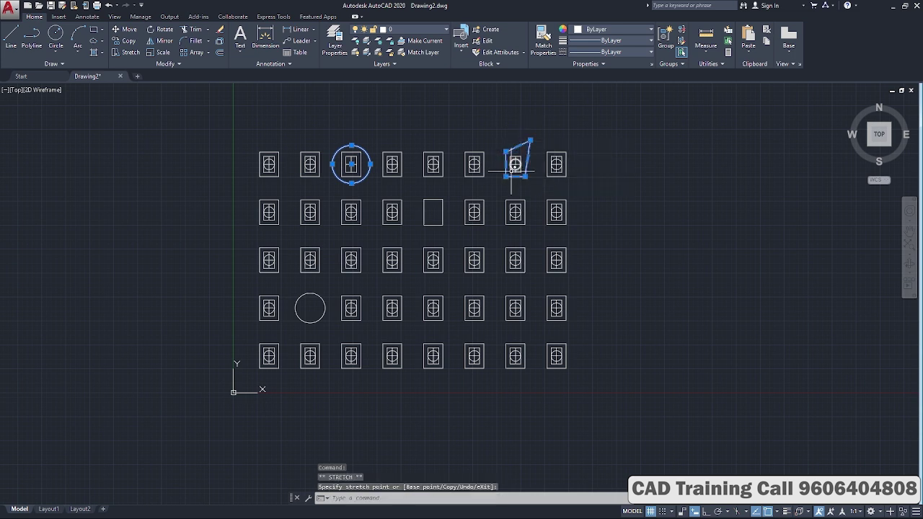
left_click(495, 195)
key("Escape")
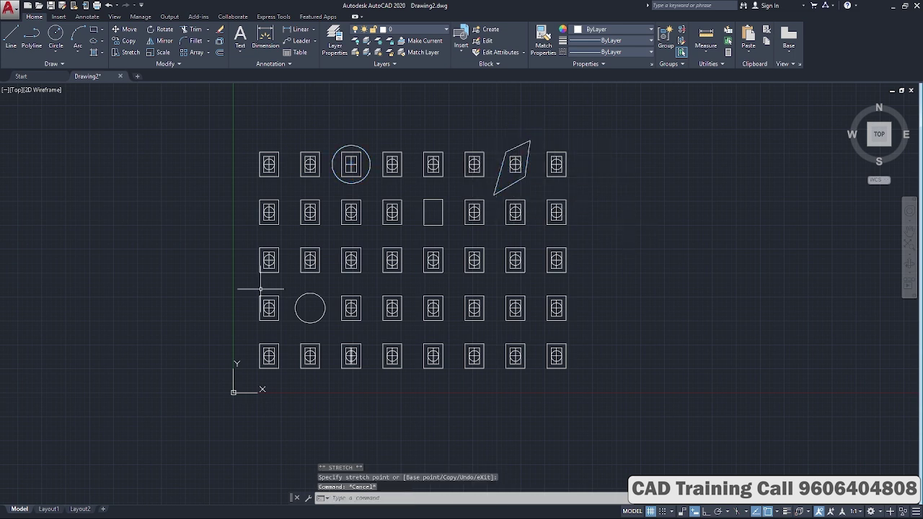
Step: Stretch the top edge of the outer rectangle slightly upward on the fourth item of the second row from the bottom
left_click(399, 301)
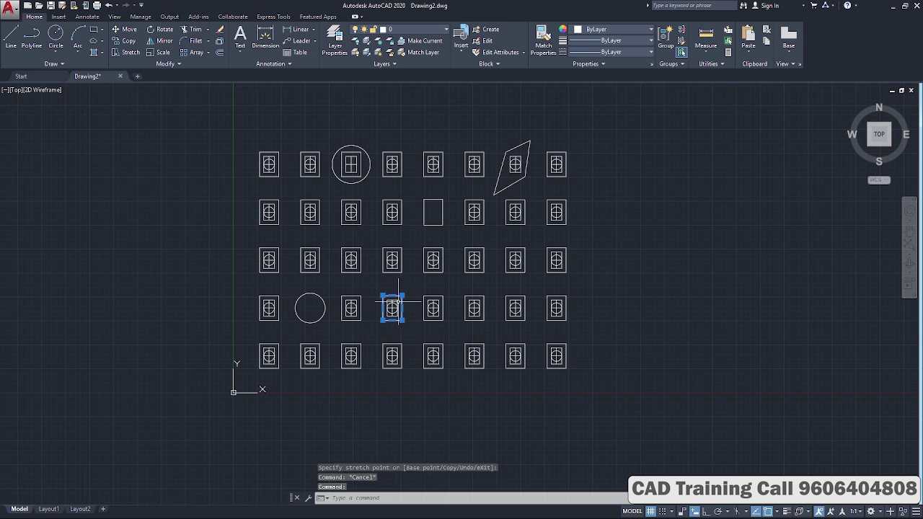
left_click(393, 295)
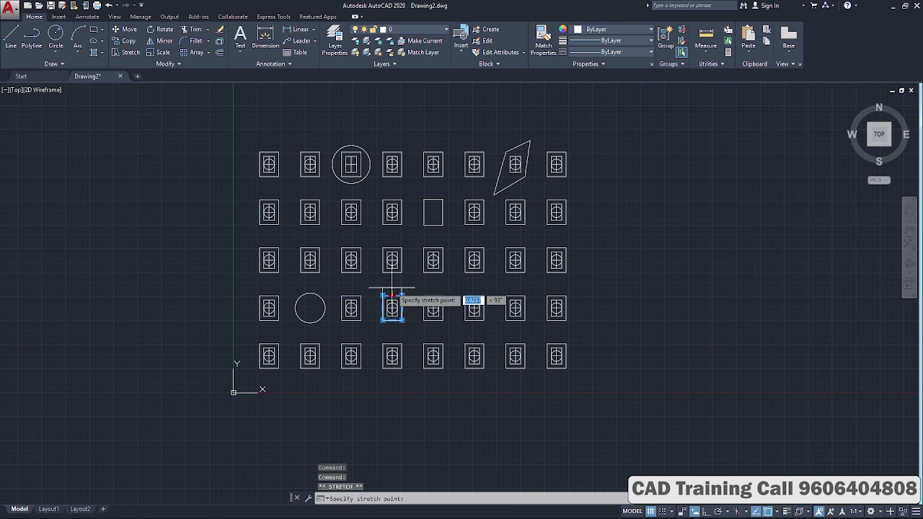
left_click(392, 288)
key("Escape")
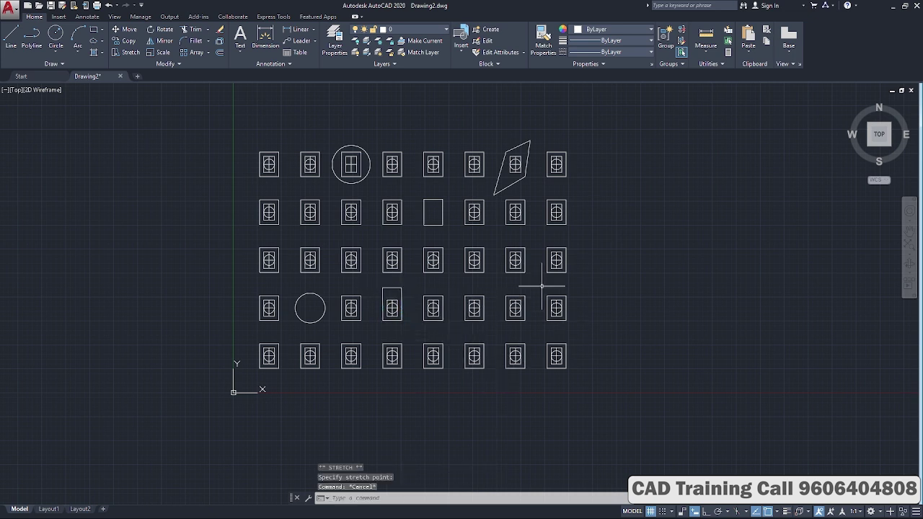